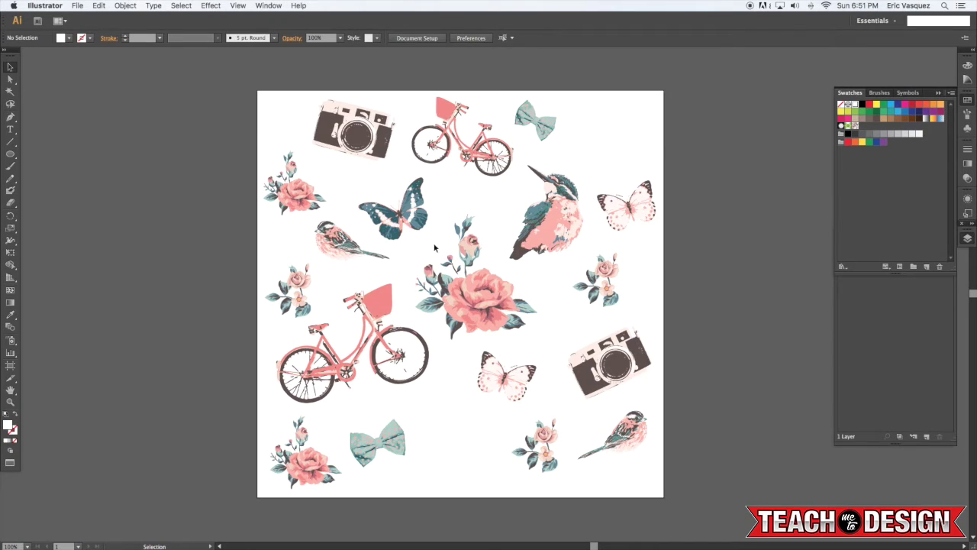
key("space")
left_click_drag(710, 271, 702, 265)
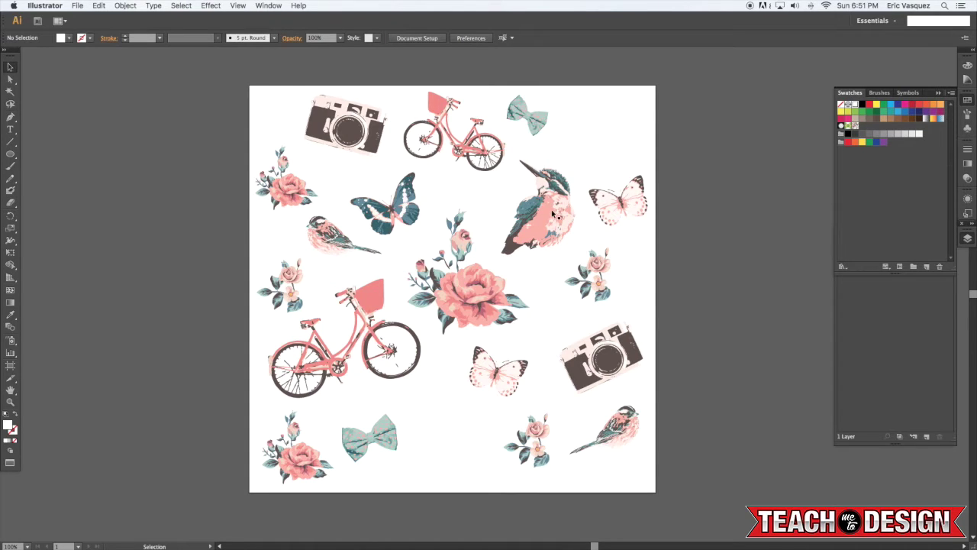
left_click(551, 214)
left_click(678, 235)
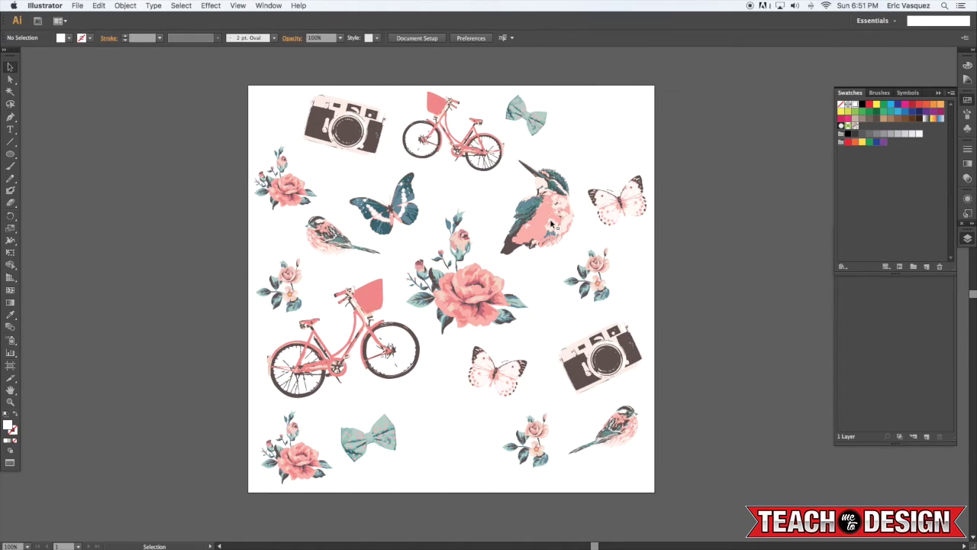
Step: Nudge the blue butterfly slightly to the right, closer to the kingfisher, and leave nothing selected
left_click(408, 209)
left_click(462, 200)
left_click(618, 212)
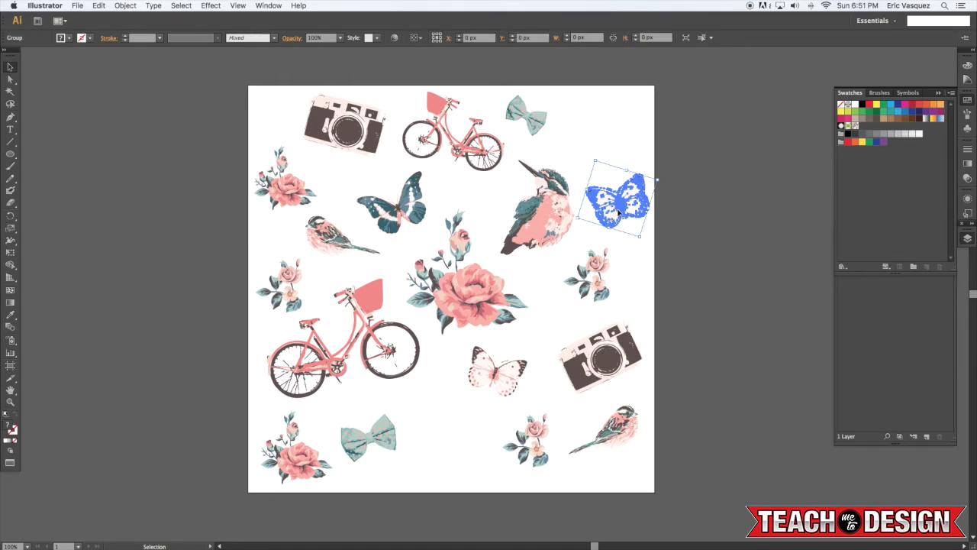
left_click(661, 180)
scroll(688, 191, "right", 1)
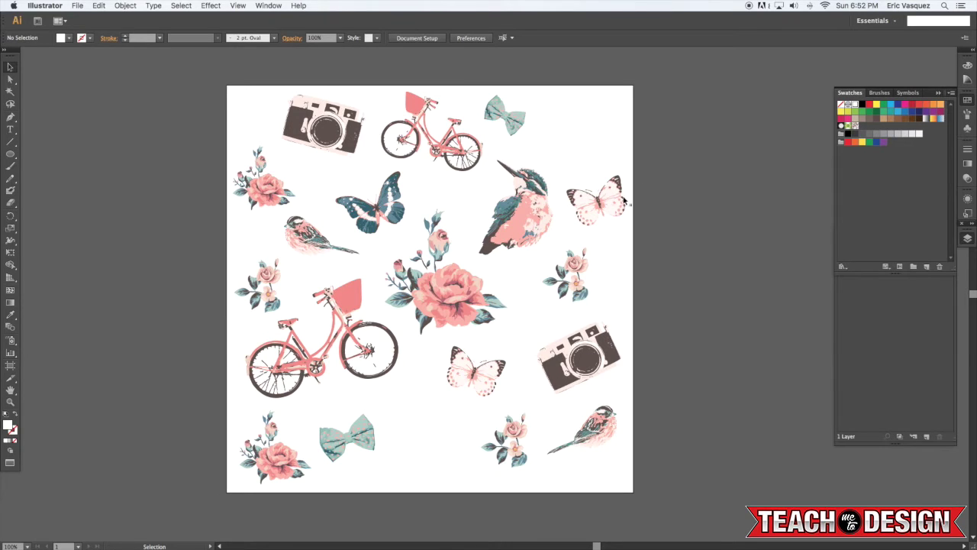
Step: Make a pattern from all the artwork on the artboard
left_click_drag(641, 88, 212, 516)
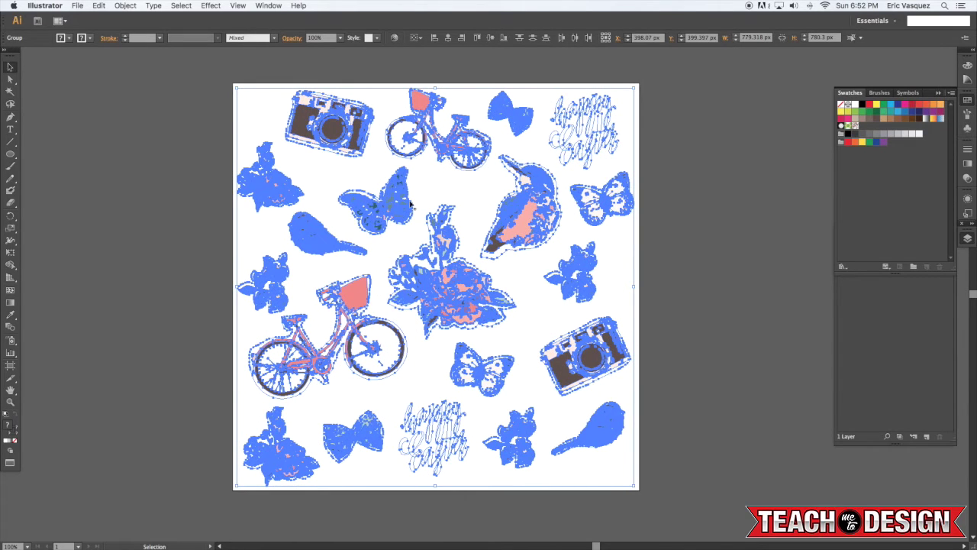
left_click(126, 5)
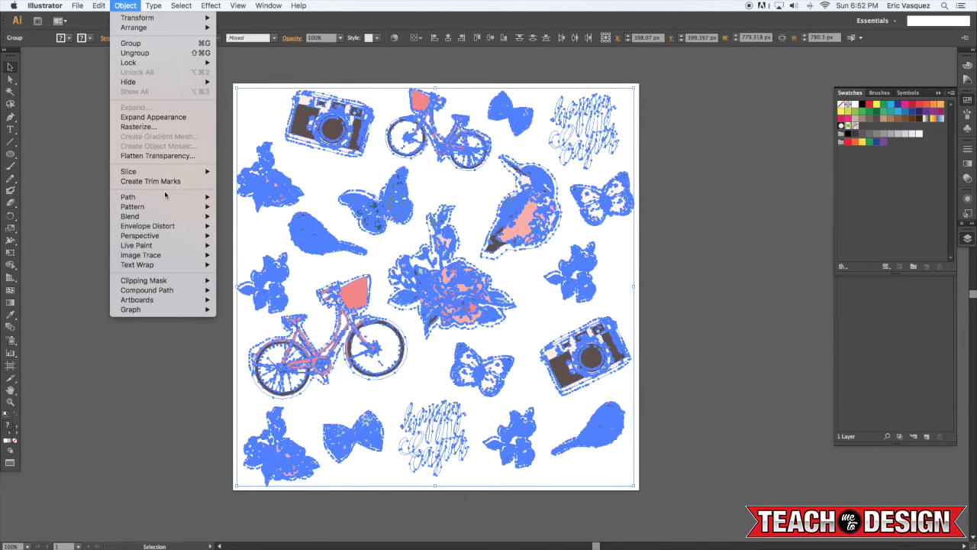
mouse_move(168, 207)
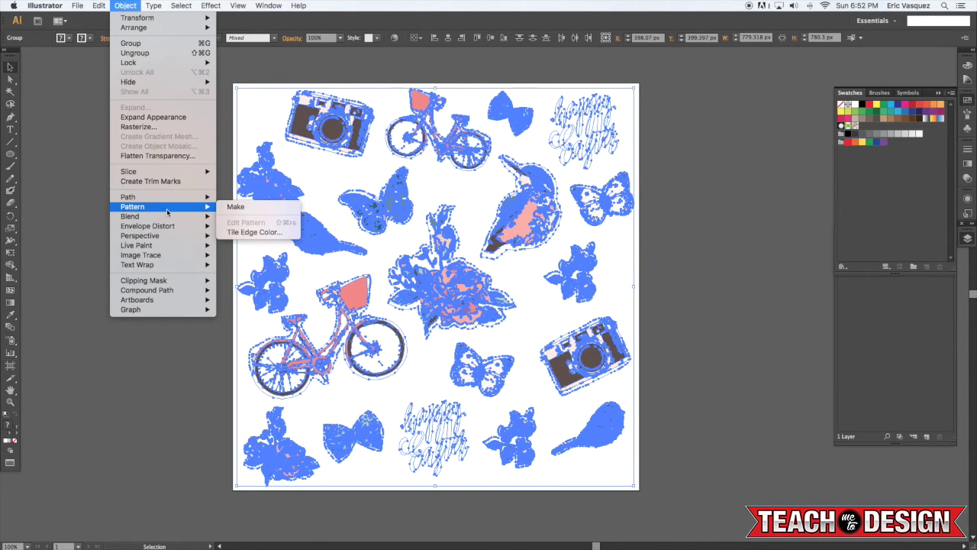
left_click(237, 207)
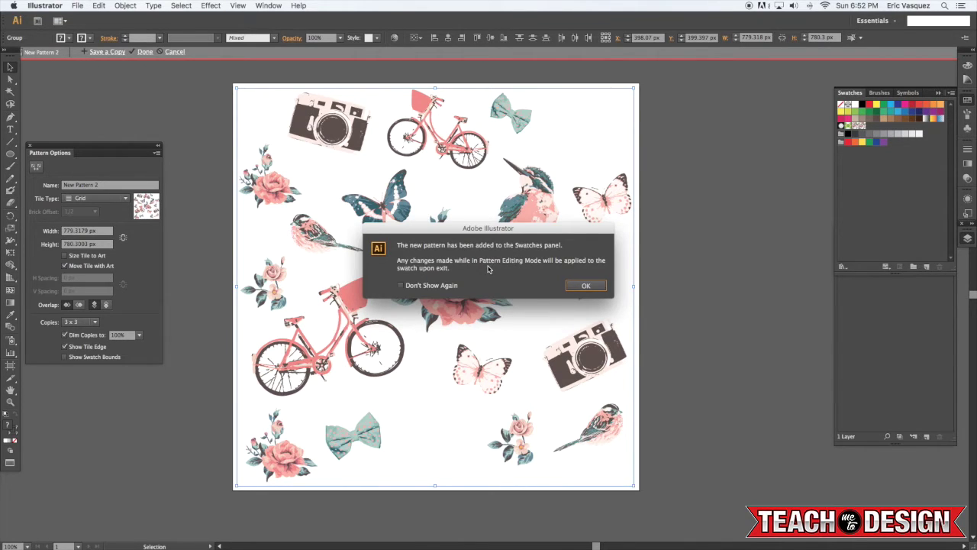
left_click(586, 286)
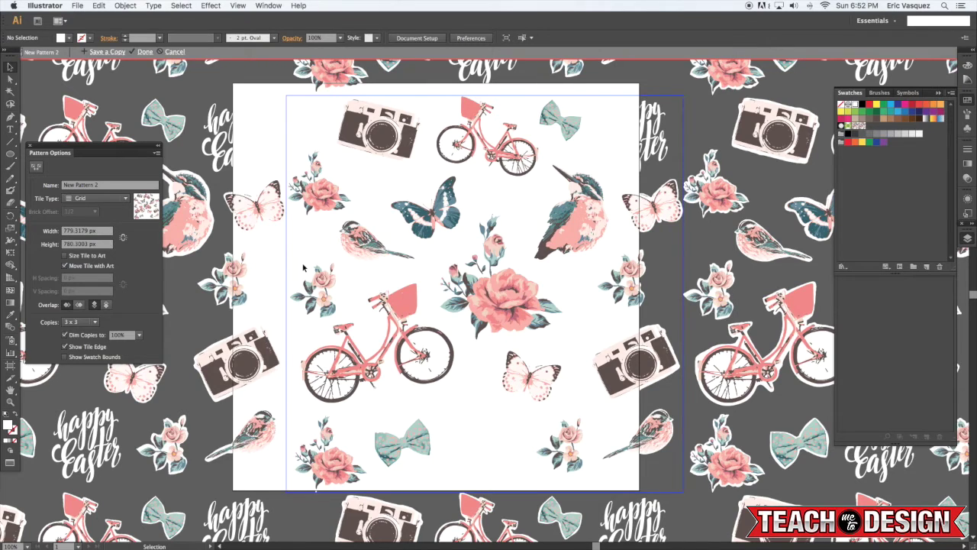
Step: Try the Brick by Row tile type on the pattern, and settle on Brick by Column
key("super+minus")
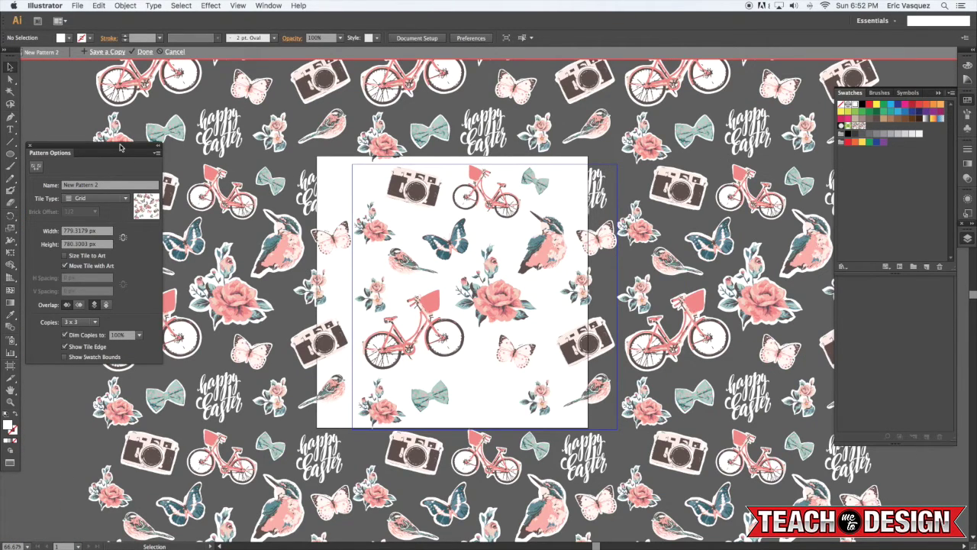
left_click_drag(120, 147, 212, 146)
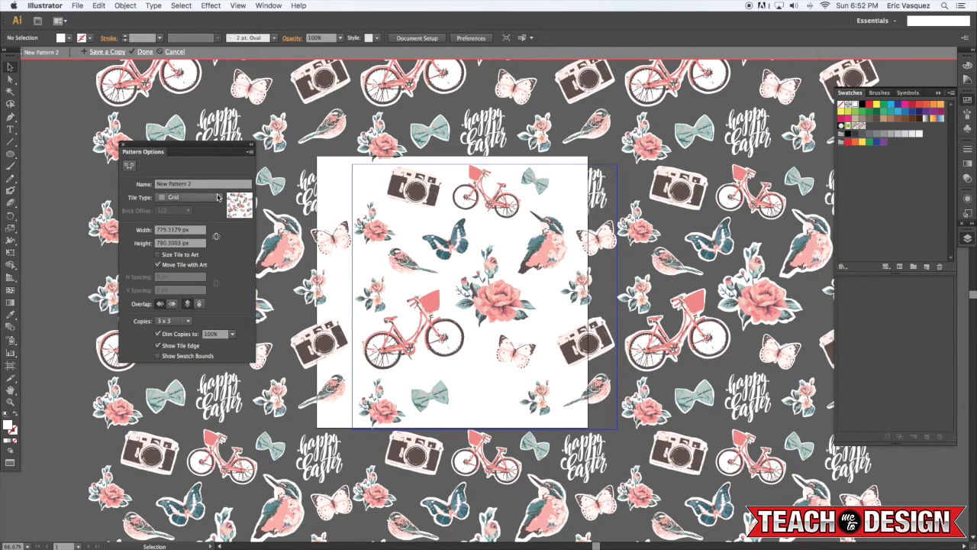
left_click(217, 198)
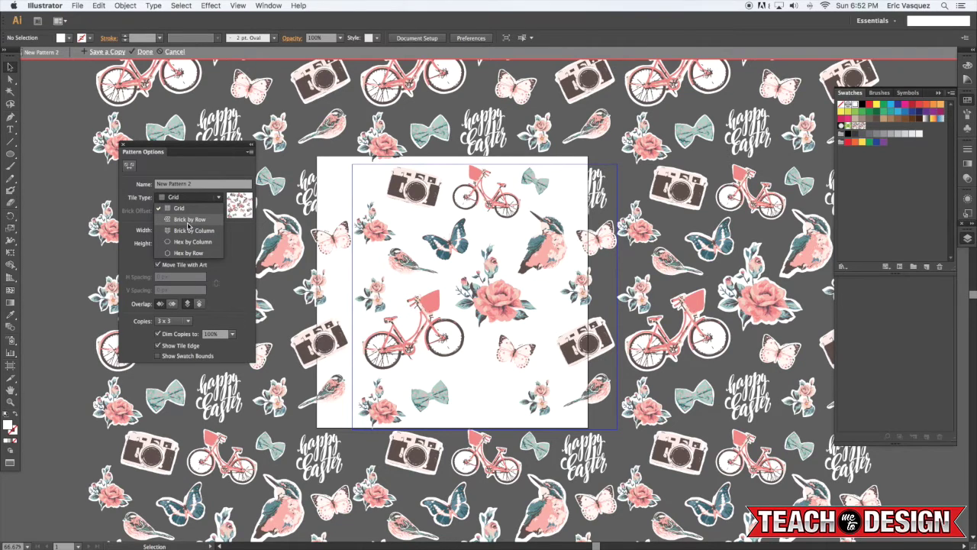
left_click(188, 221)
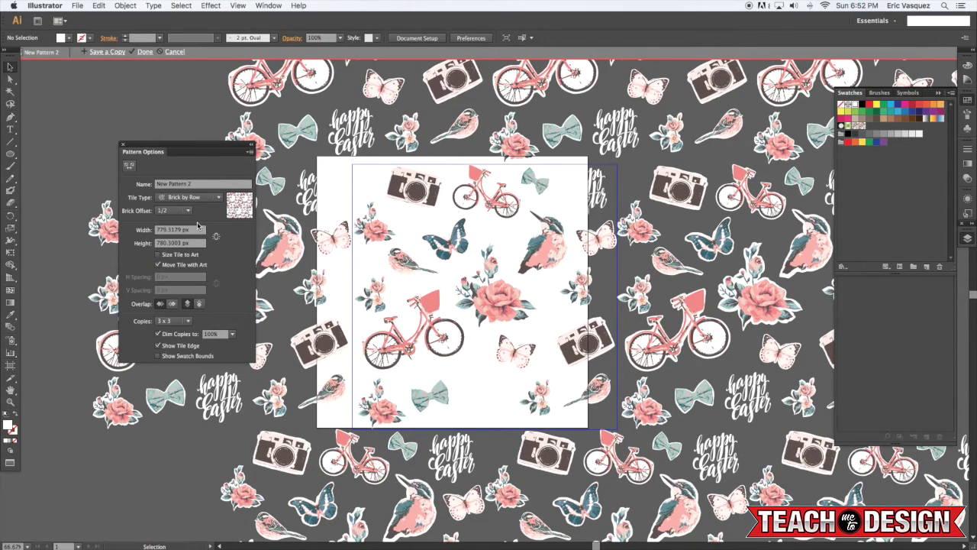
left_click(204, 197)
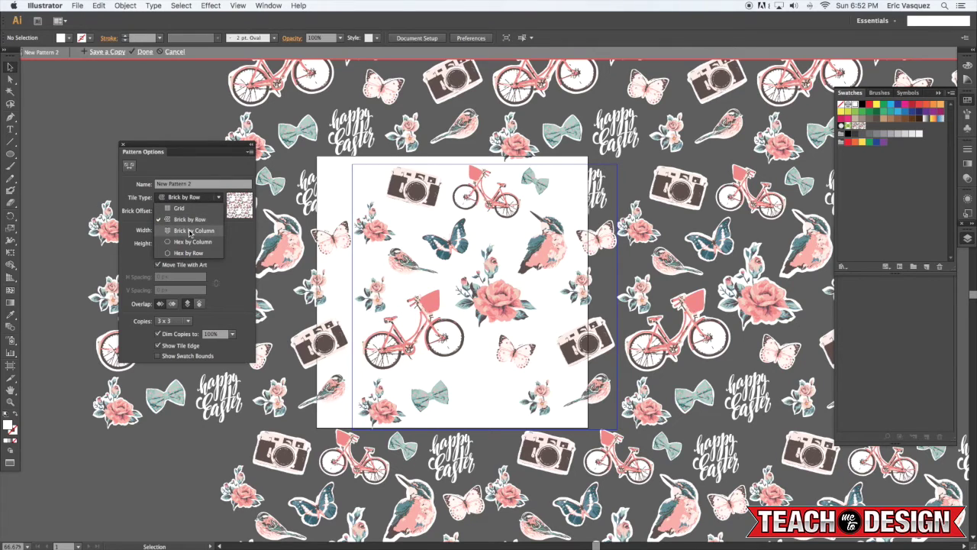
left_click(190, 230)
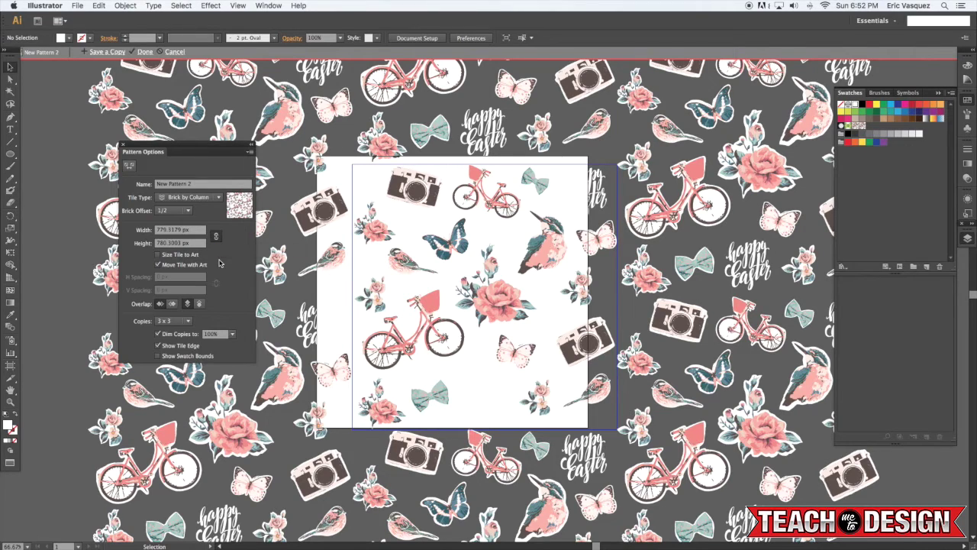
Step: Size the pattern tile to the art and set the horizontal spacing to 14.1732 px
left_click(215, 236)
left_click(176, 254)
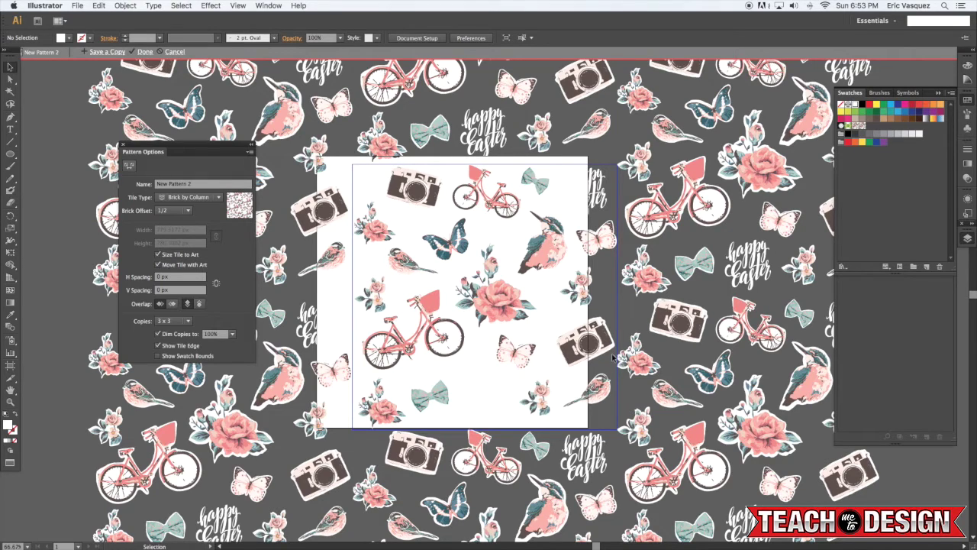
left_click(137, 279)
key("BackSpace")
key("Tab")
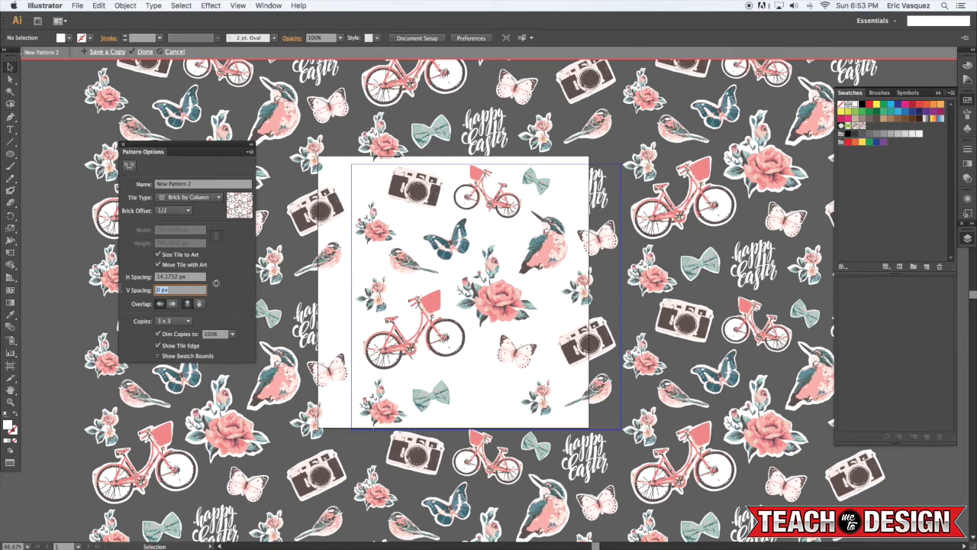
Step: Try a vertical tile spacing of 5 cm and undo it
type("5cm")
key("Tab")
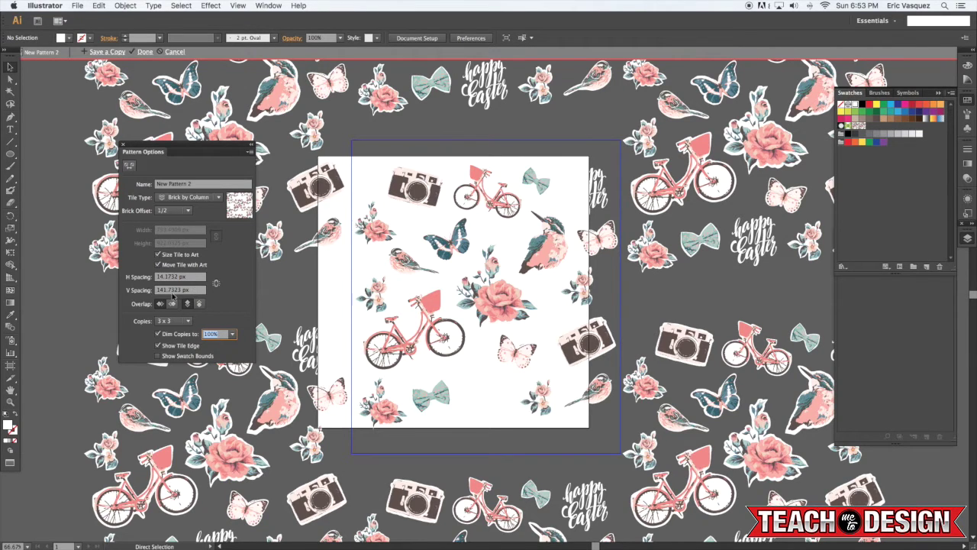
key("super+z")
Step: Set the pattern's vertical spacing to 14.1732 px
left_click_drag(191, 290, 156, 290)
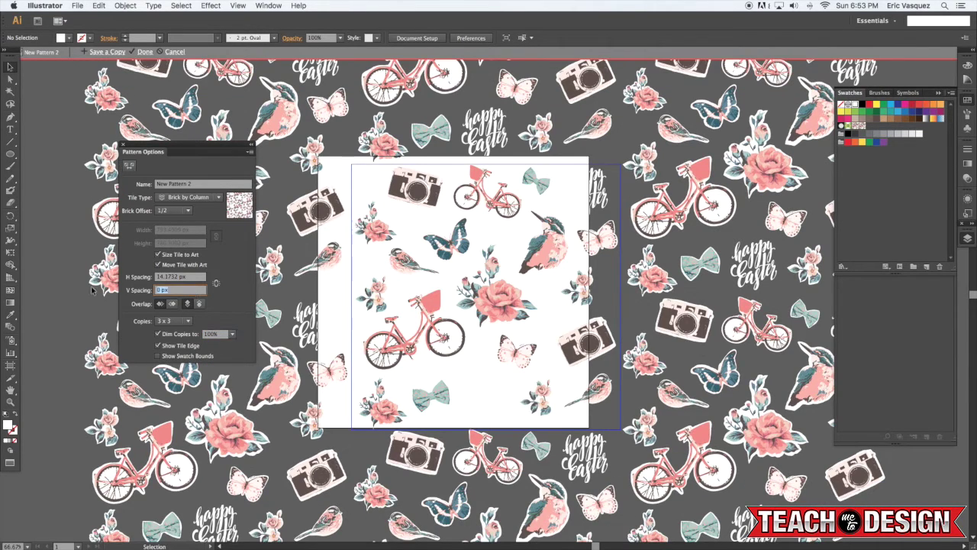
type("-5")
type("cm")
key("Tab")
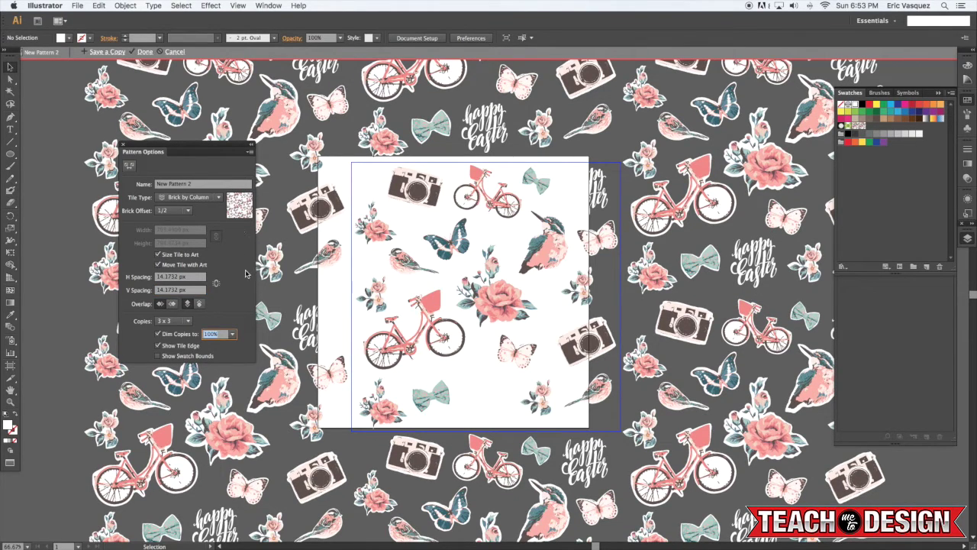
Step: Preview the pattern with its copies dimmed to 40%, and restore the dimming value to 100%
left_click(232, 334)
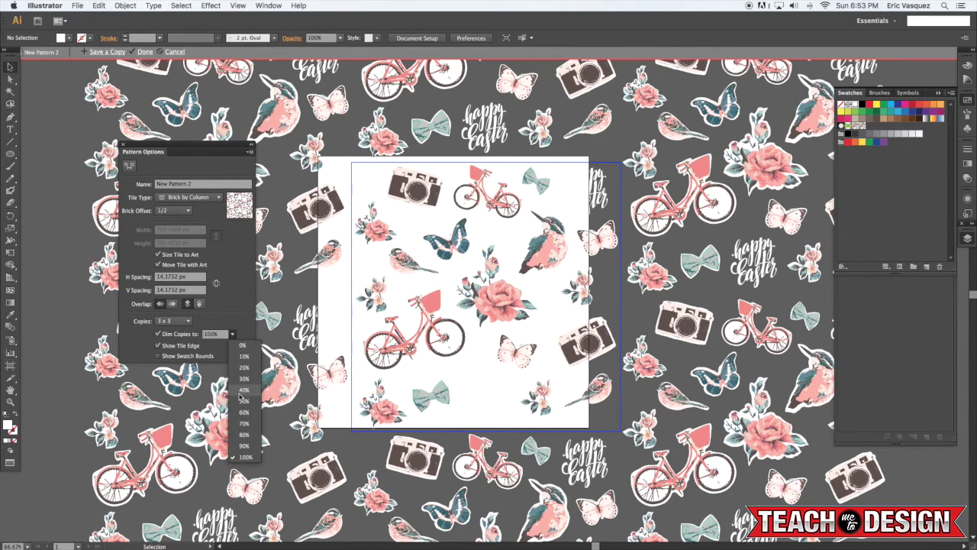
left_click(242, 390)
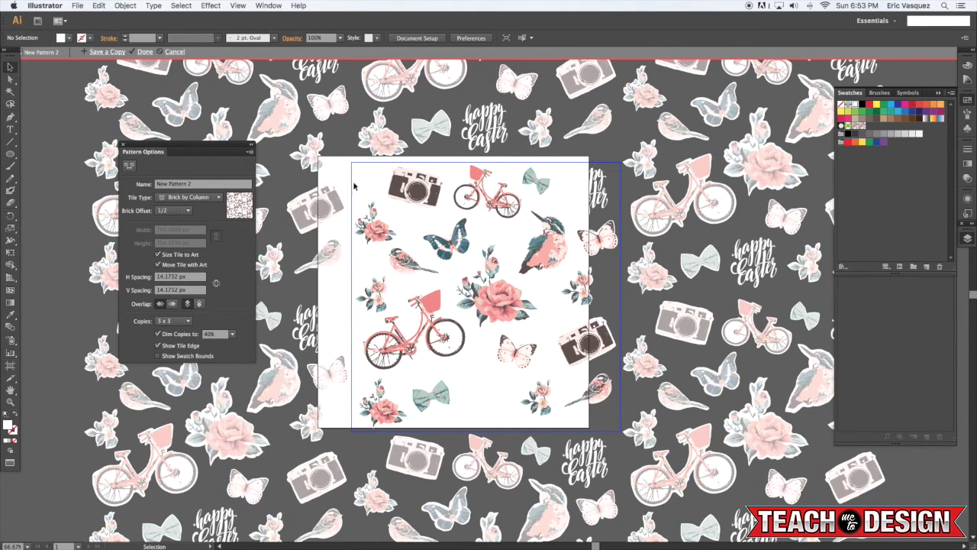
left_click(233, 335)
left_click(245, 457)
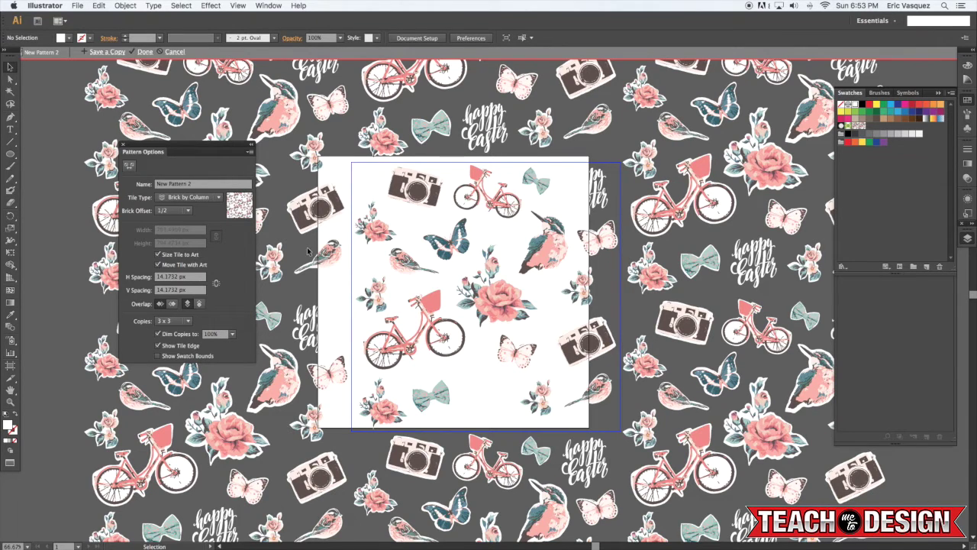
Step: Close the pattern options and finish editing the pattern to return to the artboard
scroll(291, 269, "left", 1)
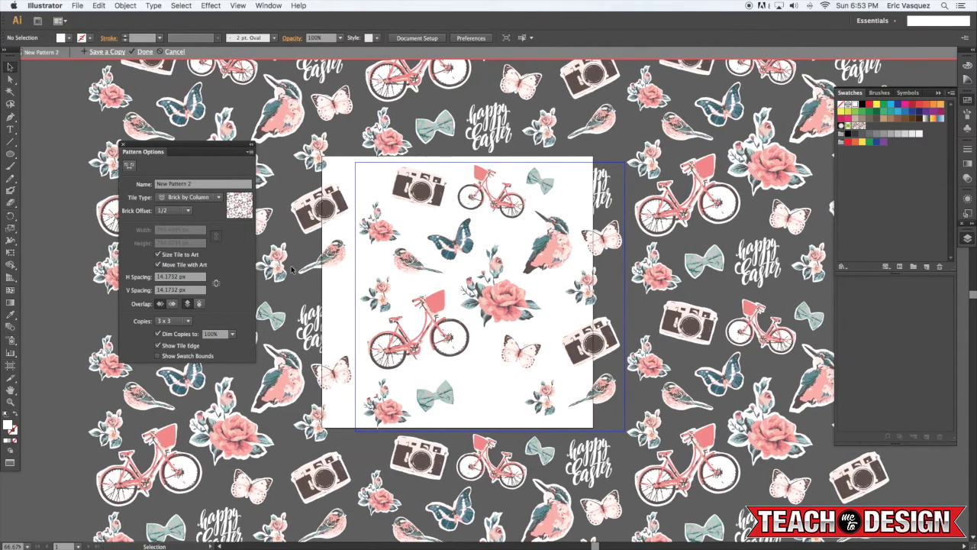
left_click(123, 143)
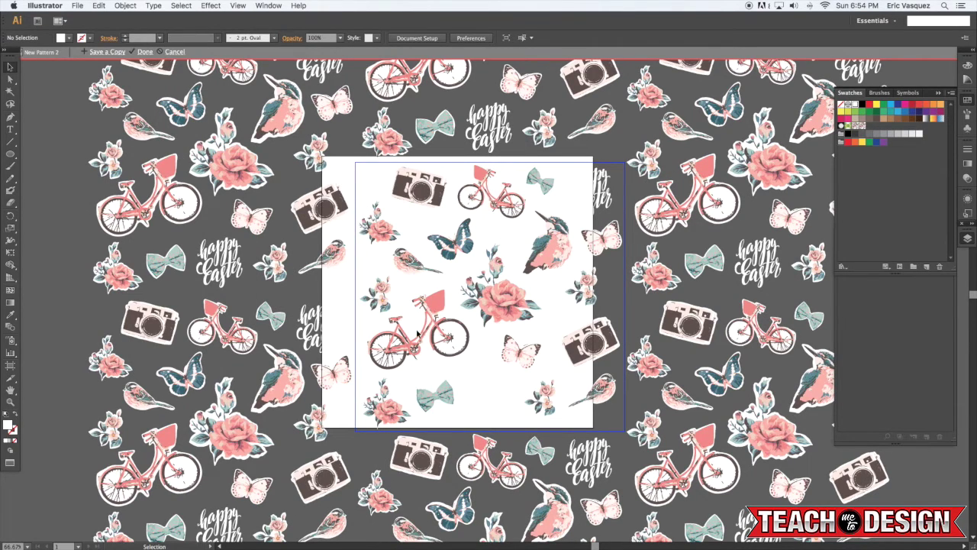
key("a")
key("super+s")
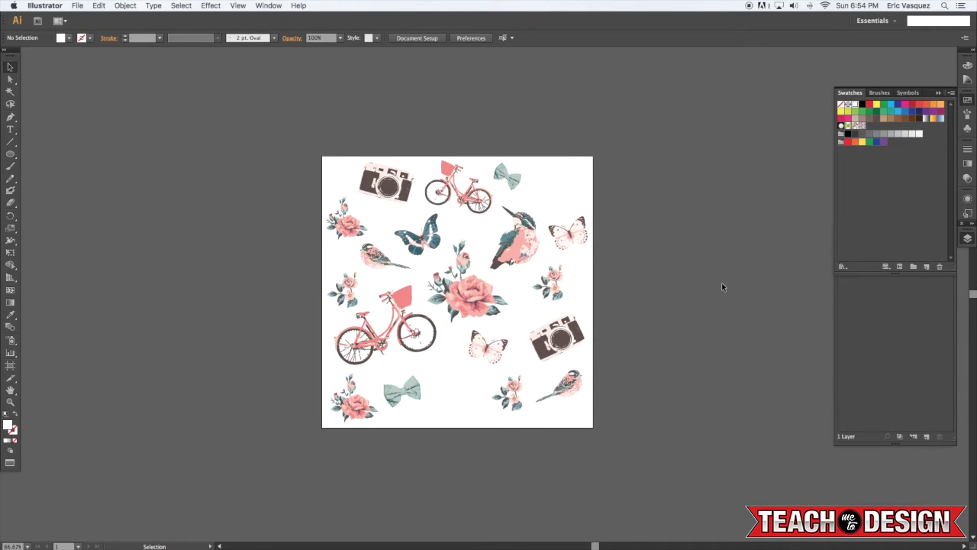
Step: Turn on Snap to Grid for the document
left_click_drag(706, 281, 612, 269)
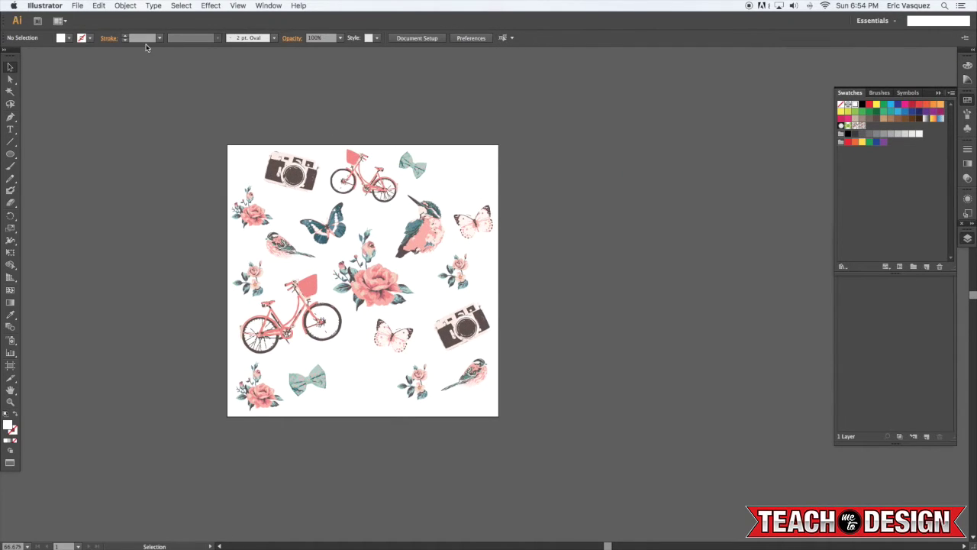
left_click(269, 5)
mouse_move(238, 6)
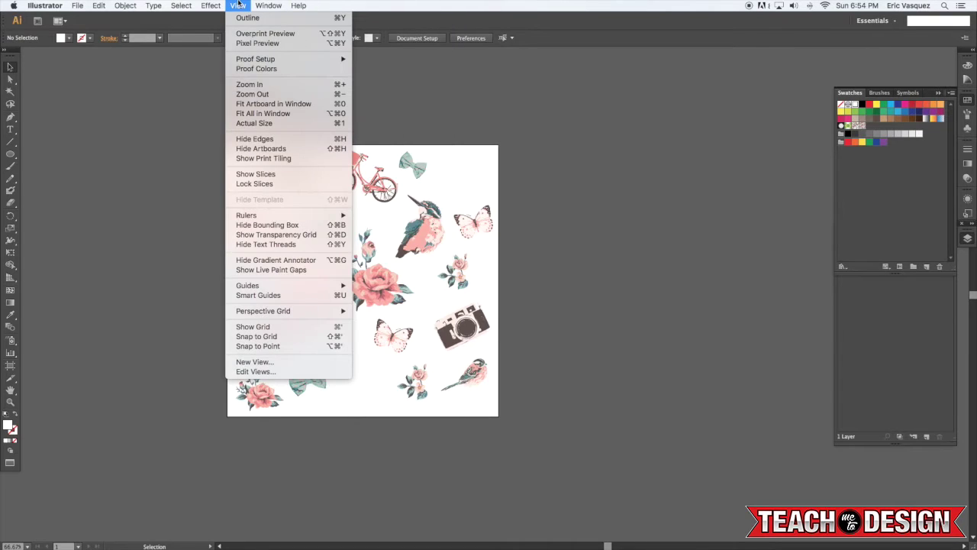
left_click(256, 335)
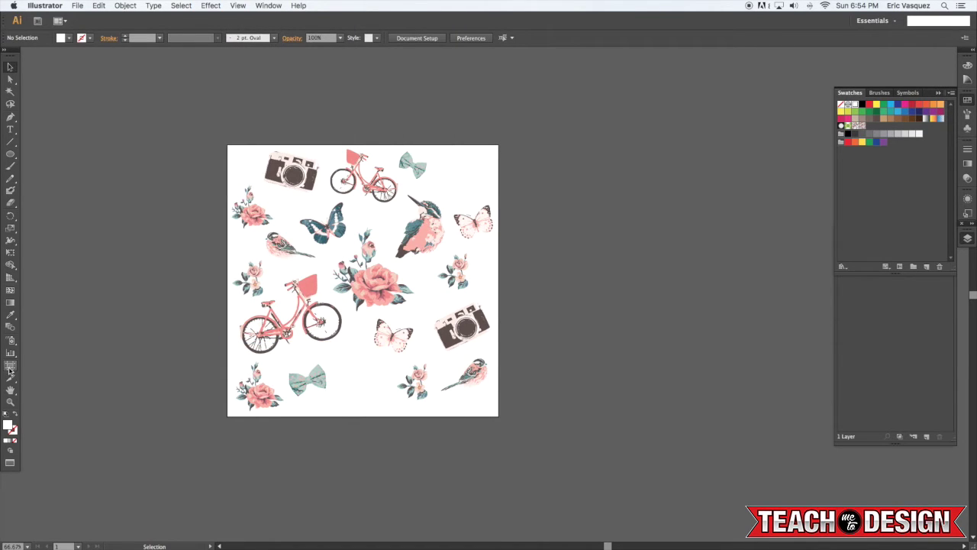
Step: Add a second 800 x 800 px artboard directly to the right of the first one
left_click(10, 368)
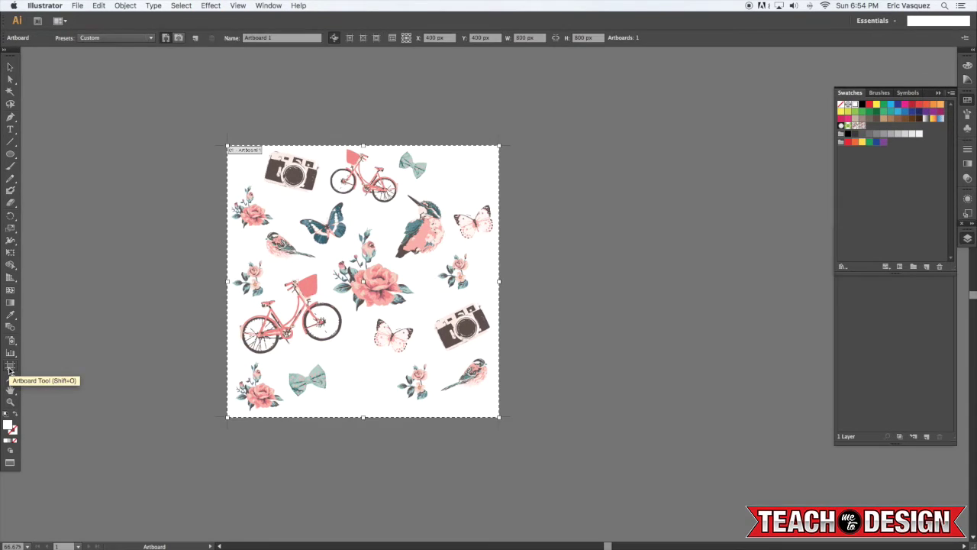
left_click(196, 37)
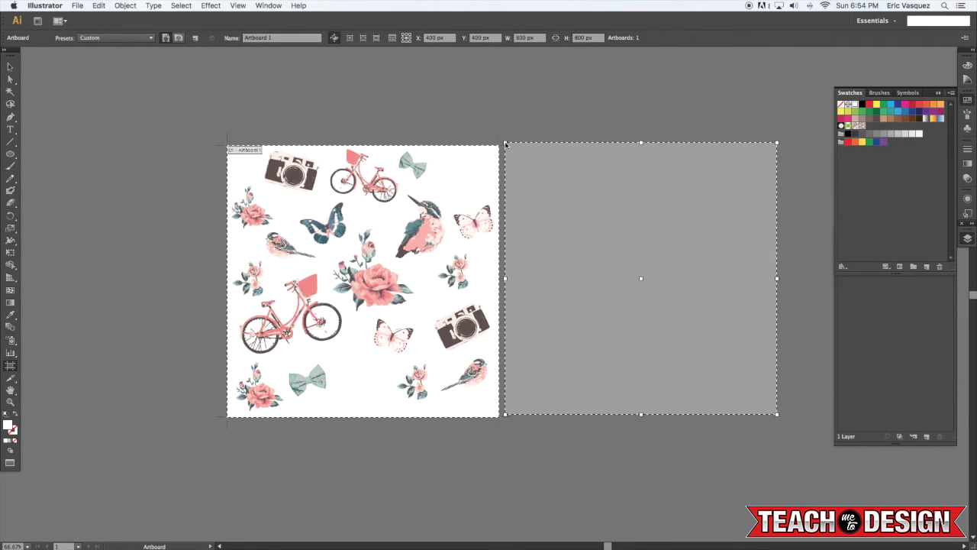
left_click(504, 141)
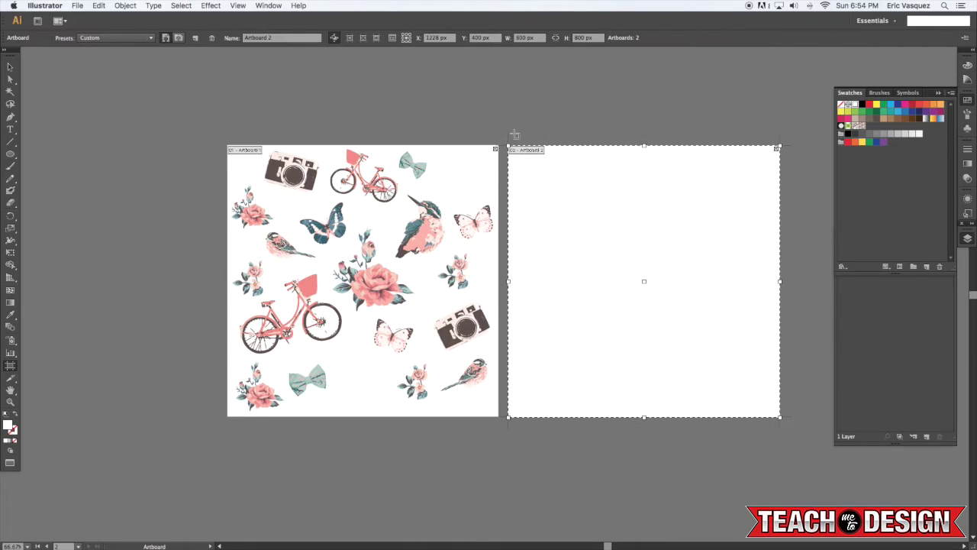
key("v")
Step: Draw a circle about 603 px in diameter near the middle of the empty second artboard
key("space")
left_click_drag(567, 130, 387, 120)
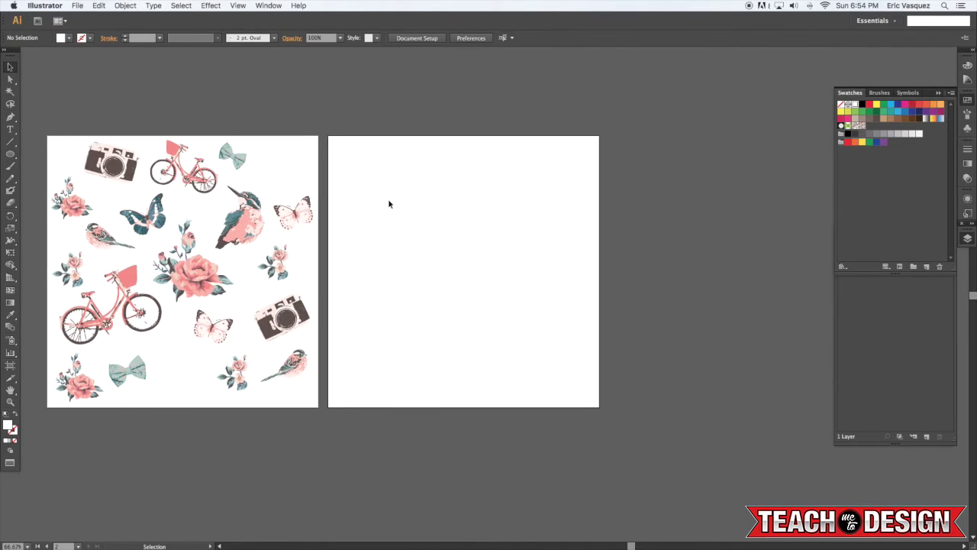
scroll(389, 200, "left", 1)
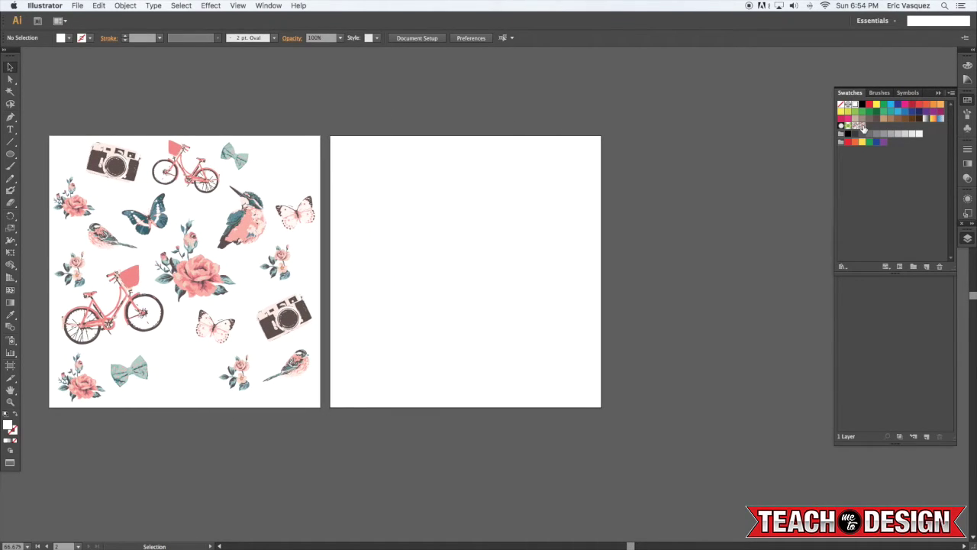
key("l")
left_click_drag(348, 171, 553, 374)
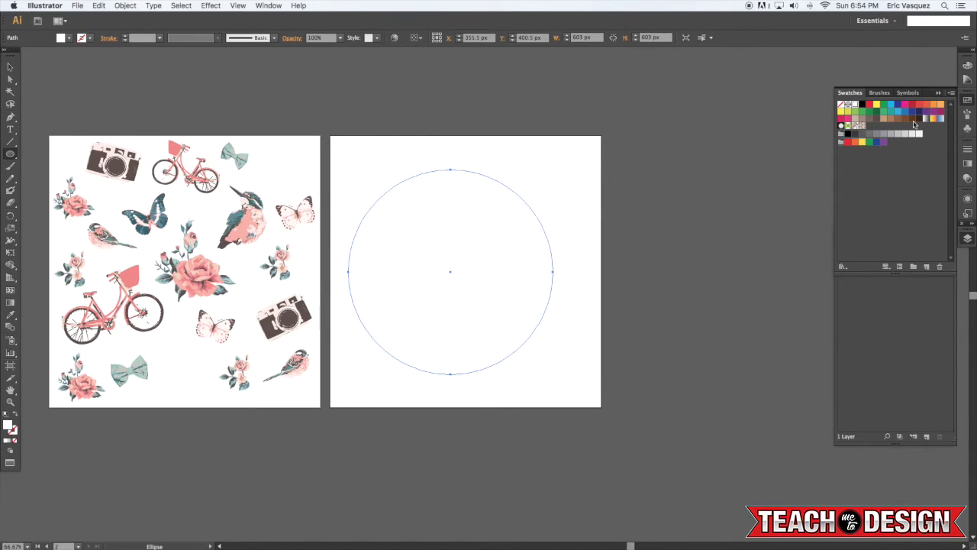
Step: Fill the circle on the second artboard with the New Pattern 2 swatch and check it deselected
left_click(861, 126)
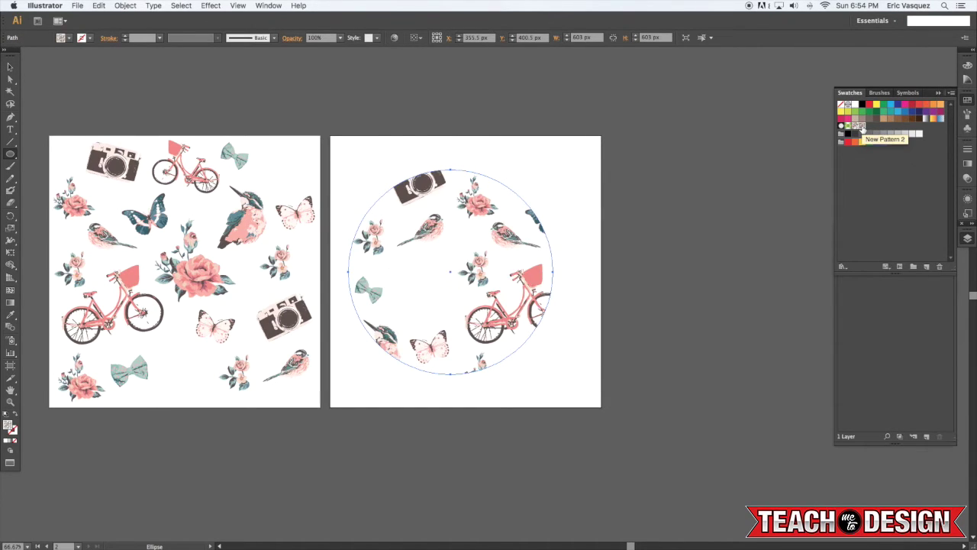
key("v")
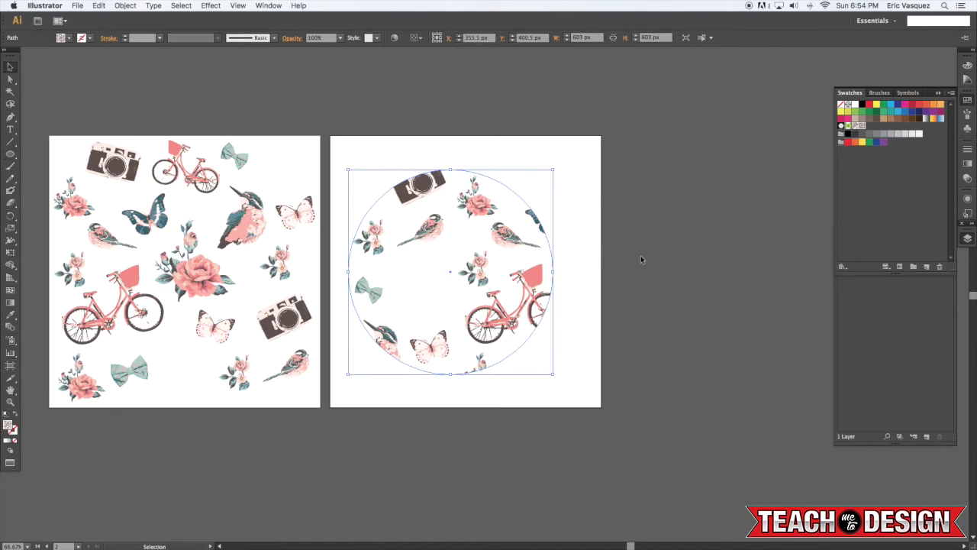
key("a")
left_click(637, 249)
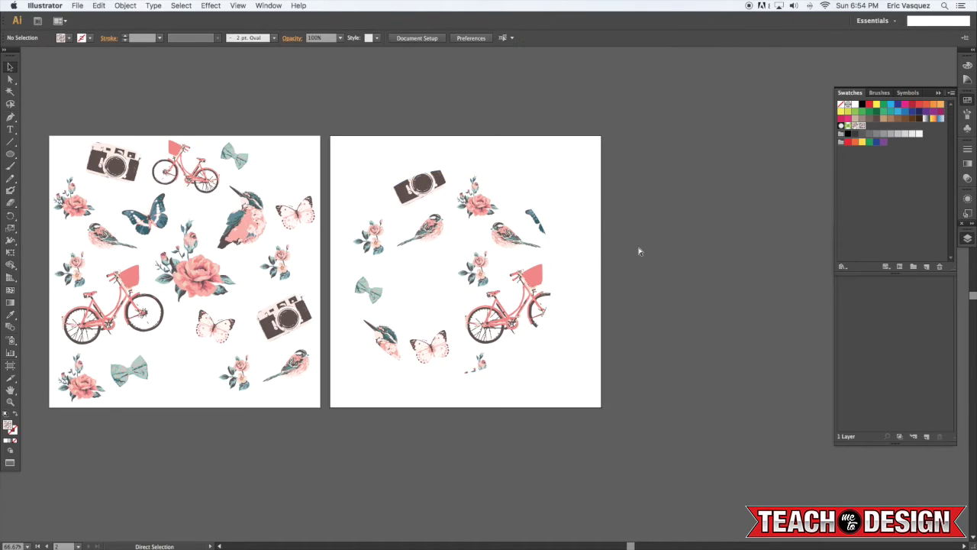
key("v")
key("super+a")
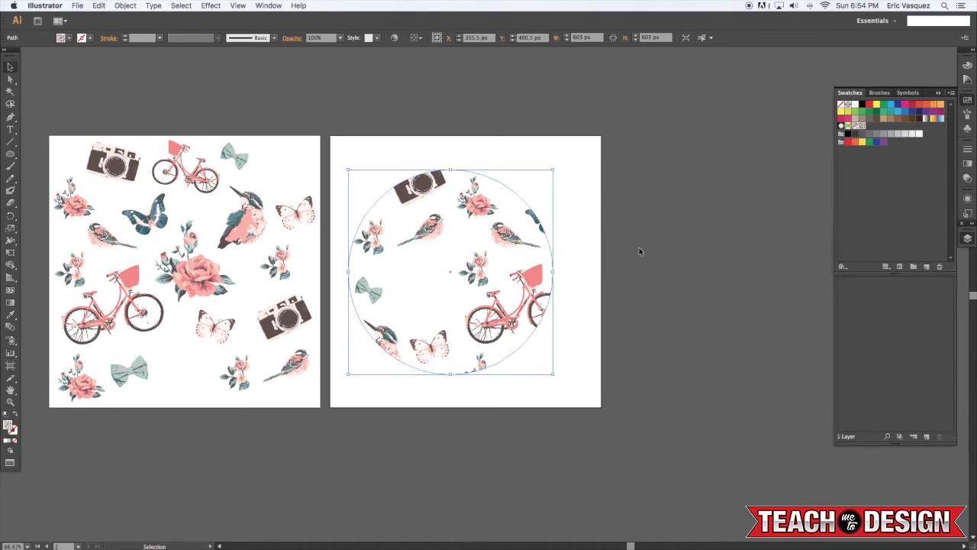
Step: Try a duplicate circle behind the patterned one, filled with dark teal sampled from the kingfisher, and remove it
left_click(891, 107)
key("i")
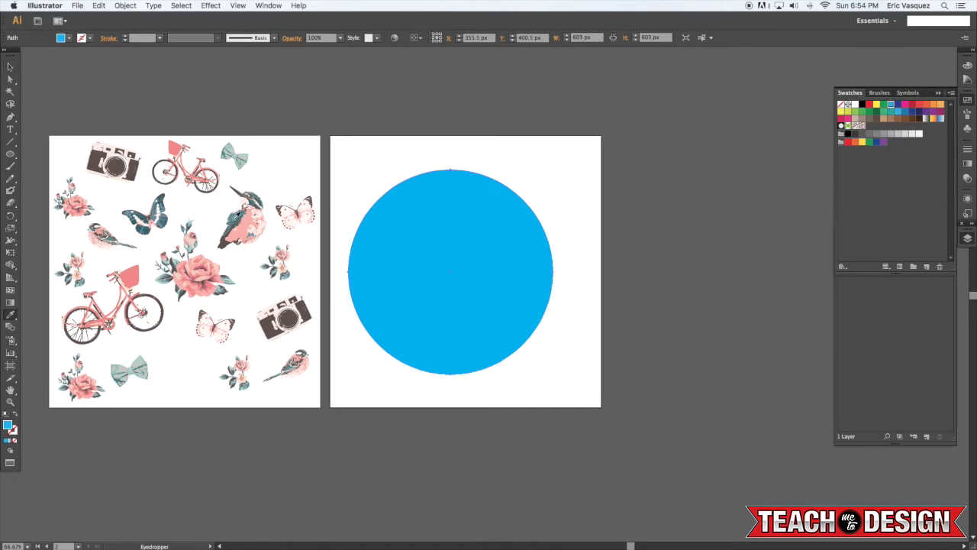
left_click(238, 214)
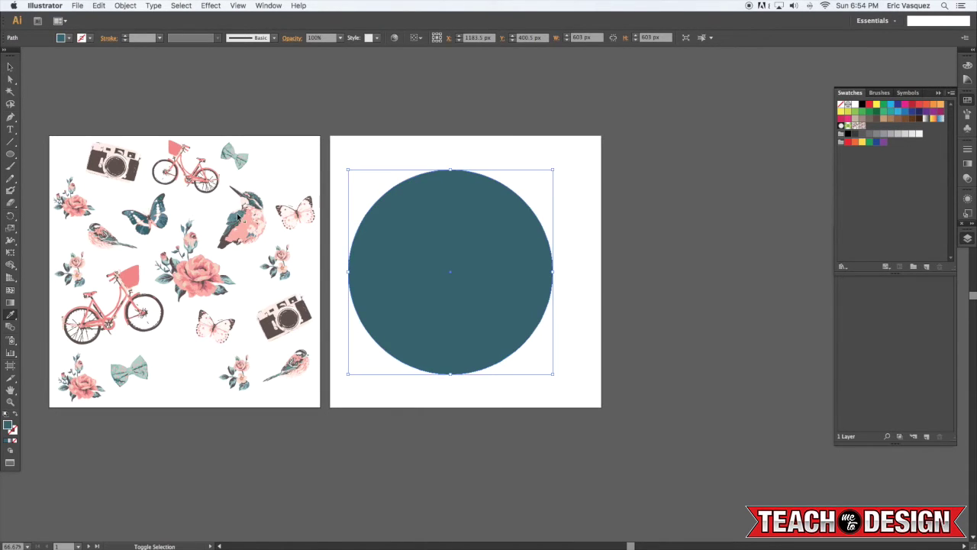
key("v")
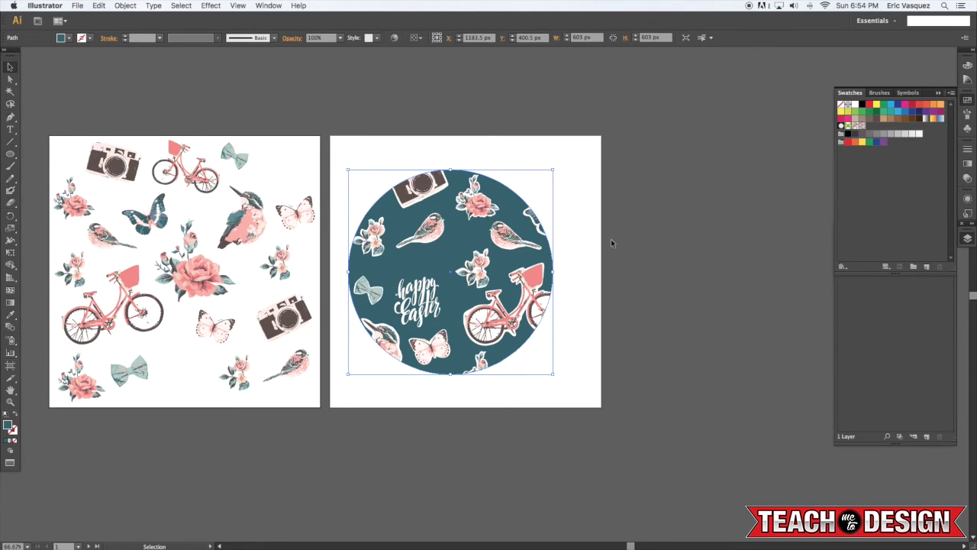
key("Delete")
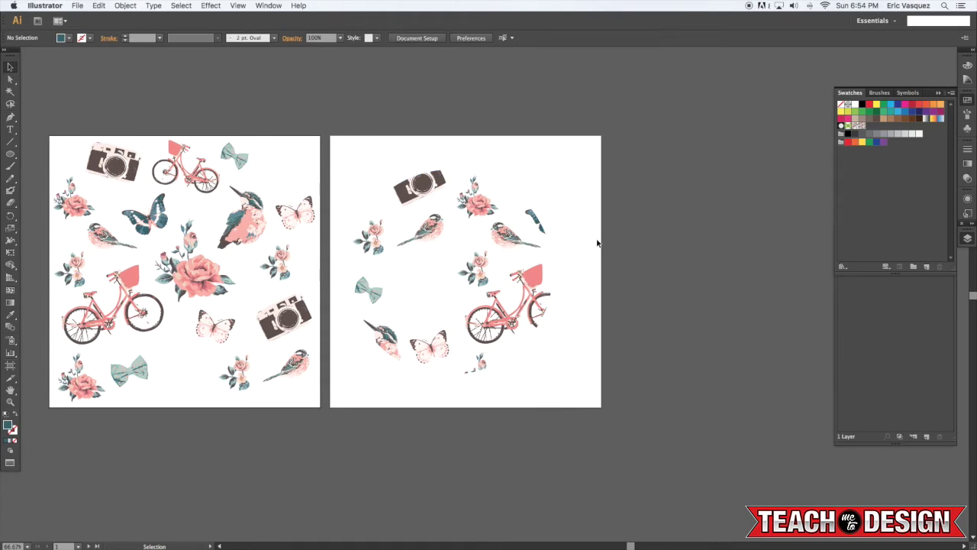
Step: Back the patterned circle with a duplicate circle filled in the mint green sampled from the upper bow tie
left_click(450, 264)
key("v")
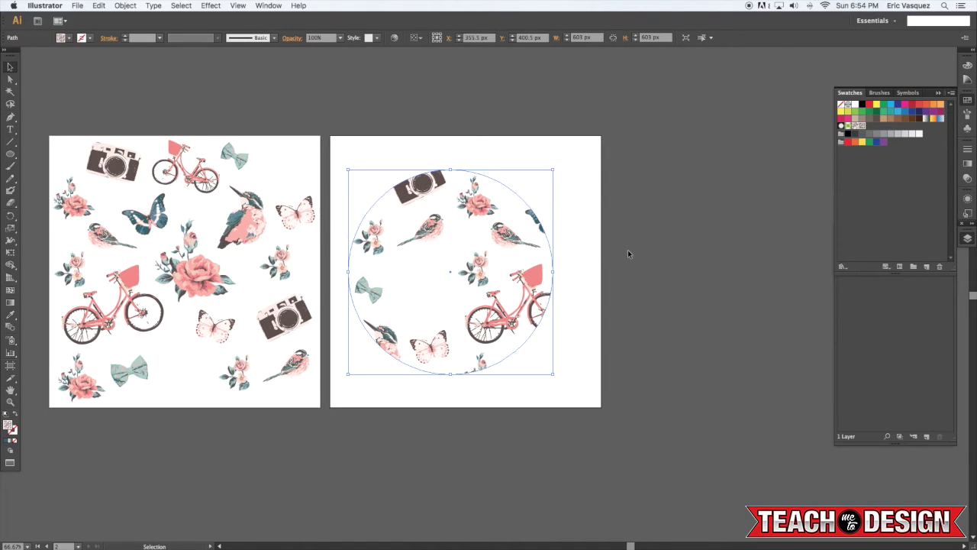
key("a")
key("v")
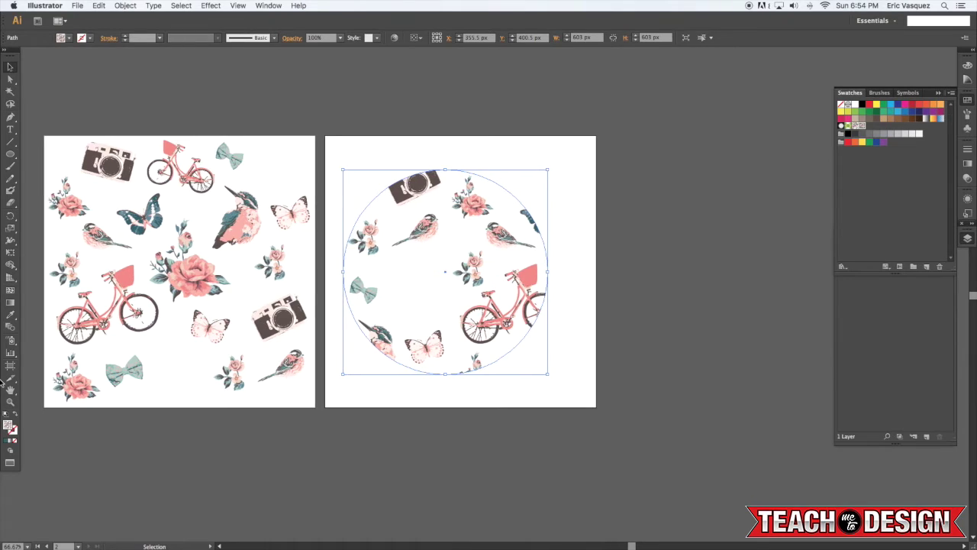
key("i")
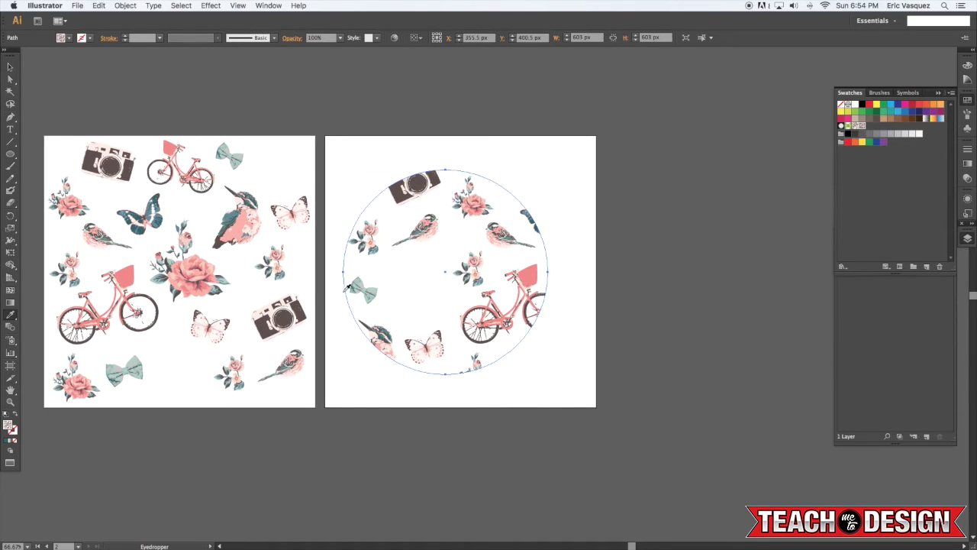
left_click(239, 153)
key("v")
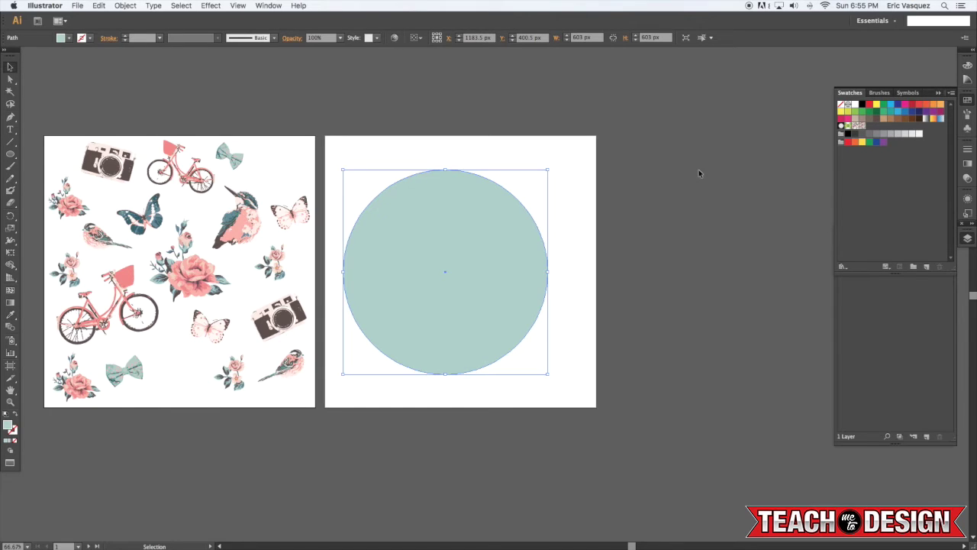
key("super")
key("super+[")
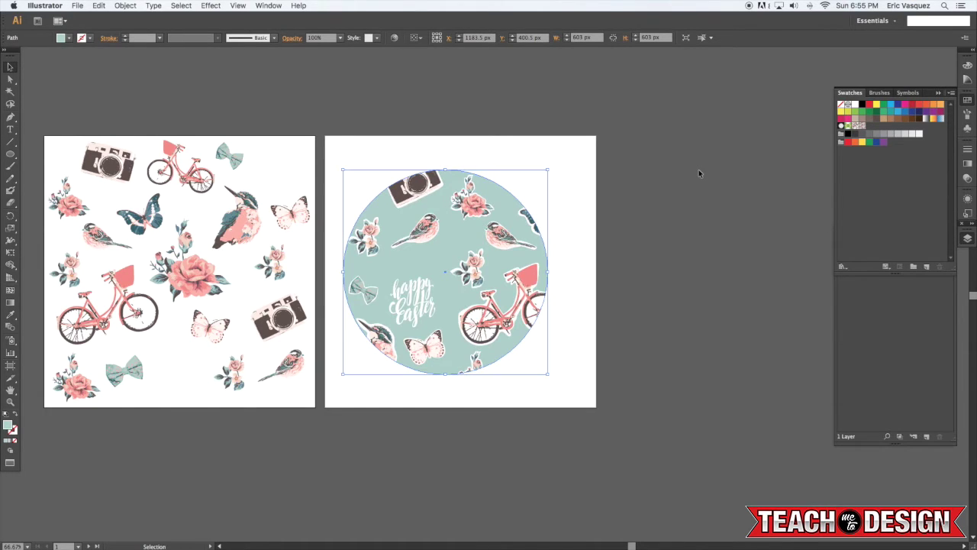
key("super+shift+a")
left_click_drag(612, 186, 636, 179)
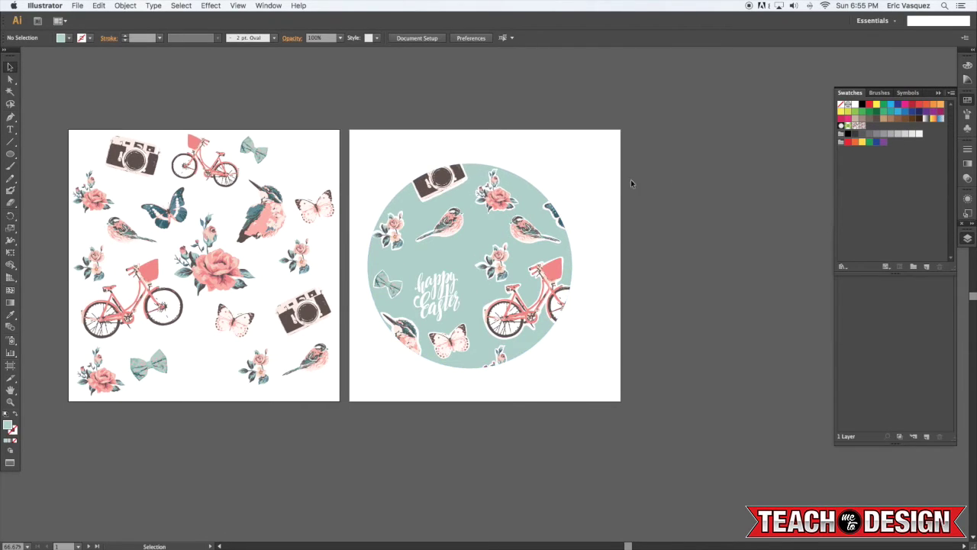
Step: Try enlarging only the patterned circle to about 846 px, and undo the scaling
left_click(532, 240)
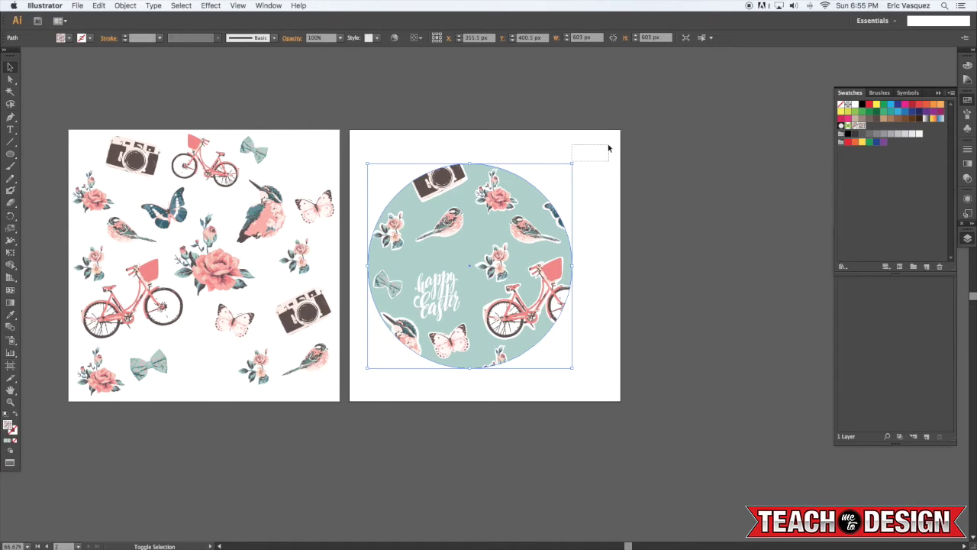
left_click_drag(574, 166, 697, 84)
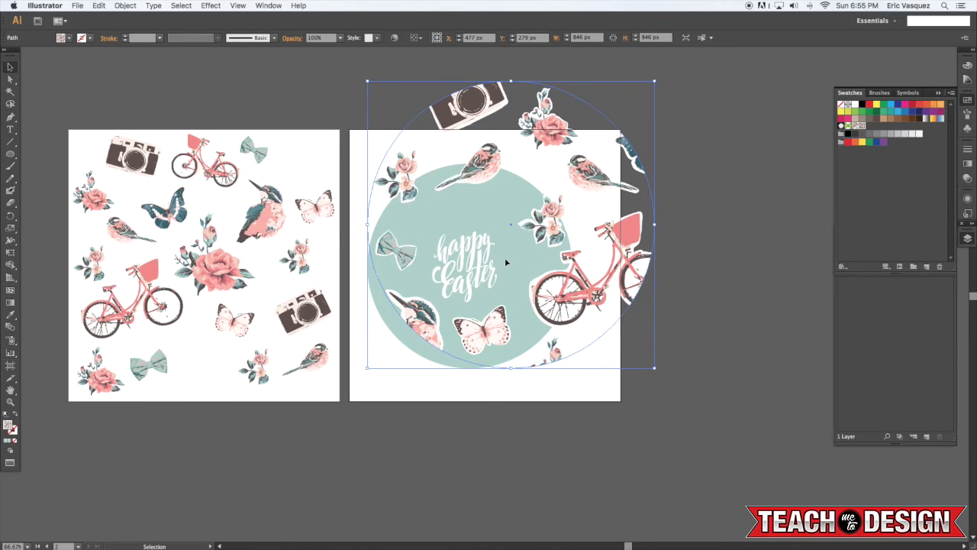
key("super+z")
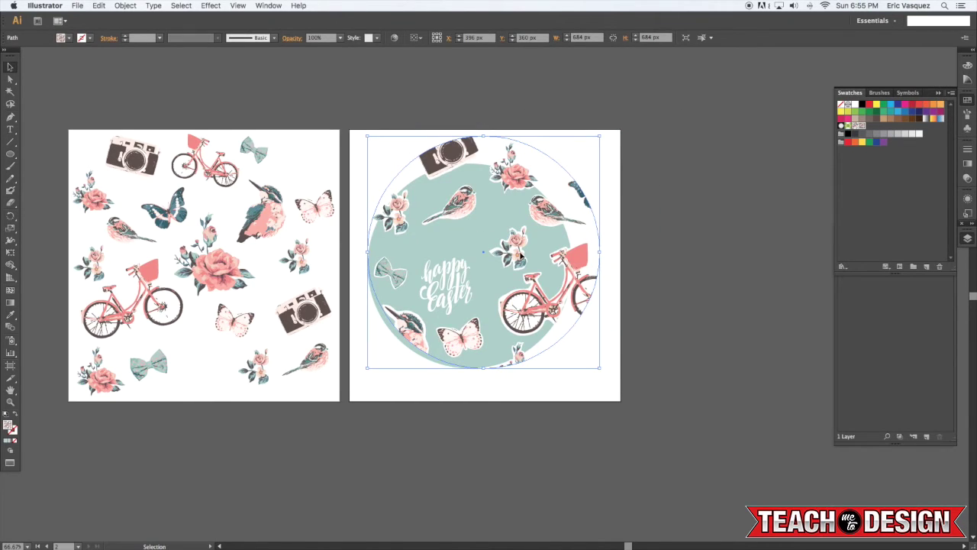
key("super+z")
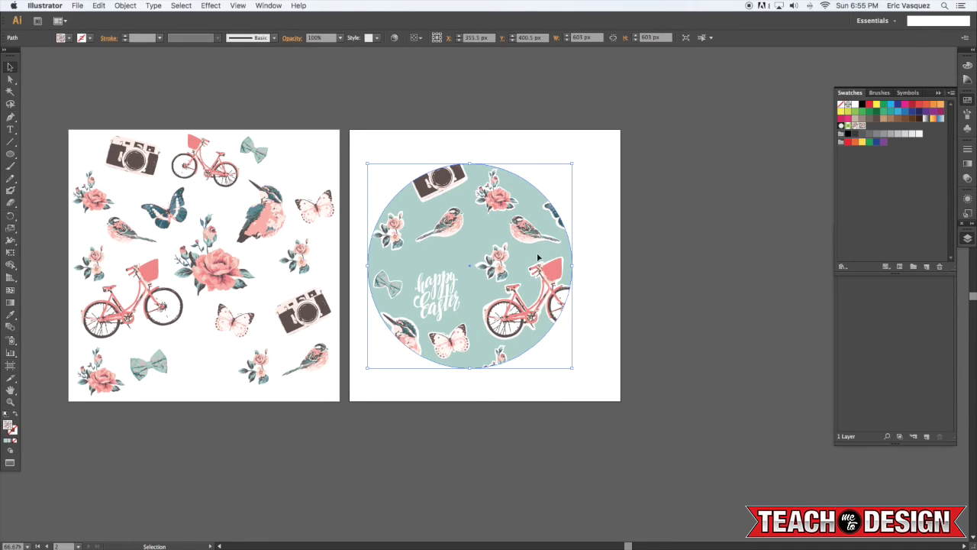
Step: Delete the patterned circle and its mint backing circle to empty the second artboard
key("super+z")
left_click(536, 257)
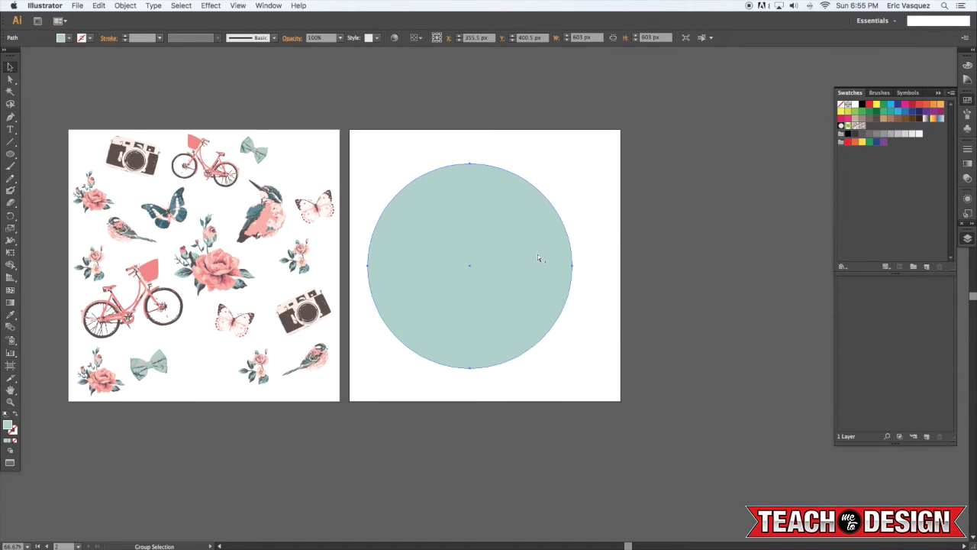
key("Delete")
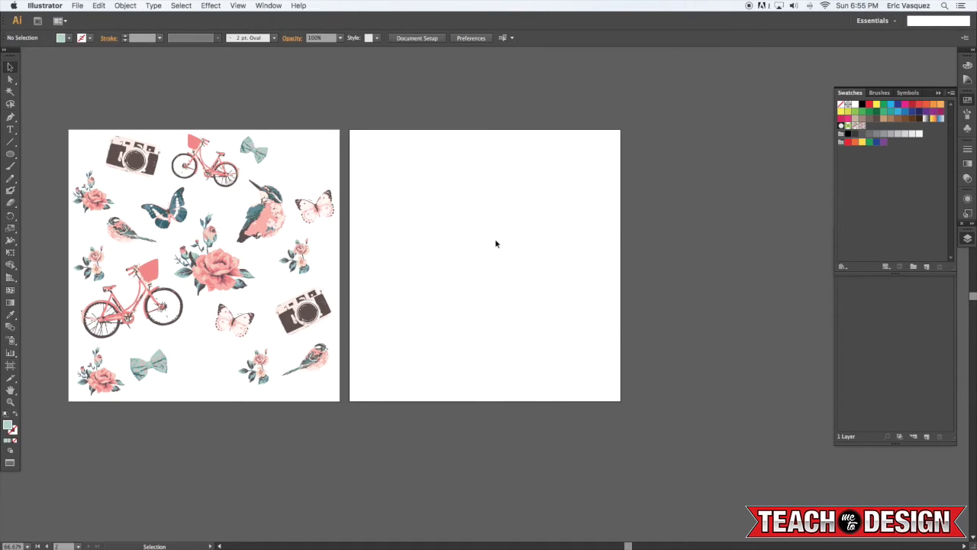
Step: Draw a mint-filled square about 540 px wide on the second artboard
key("m")
left_click_drag(366, 165, 551, 349)
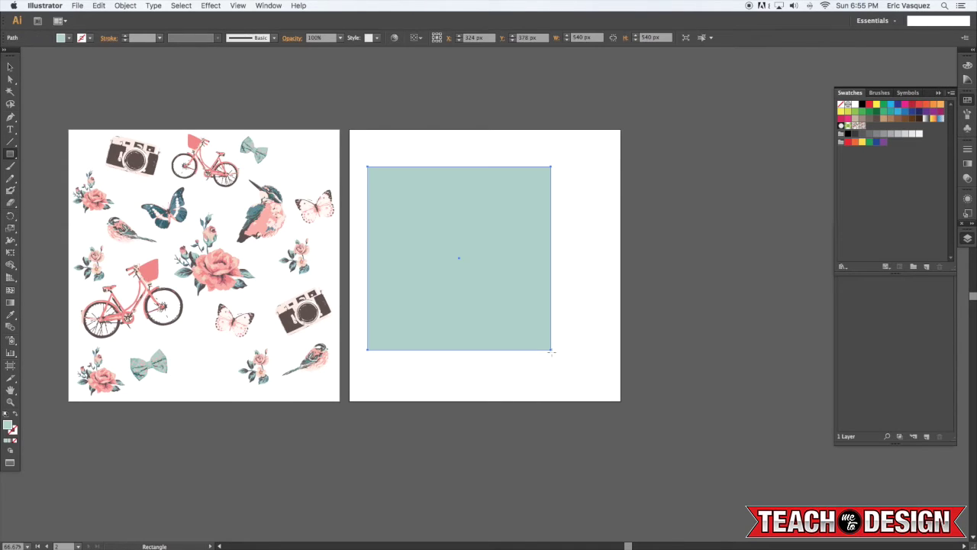
key("v")
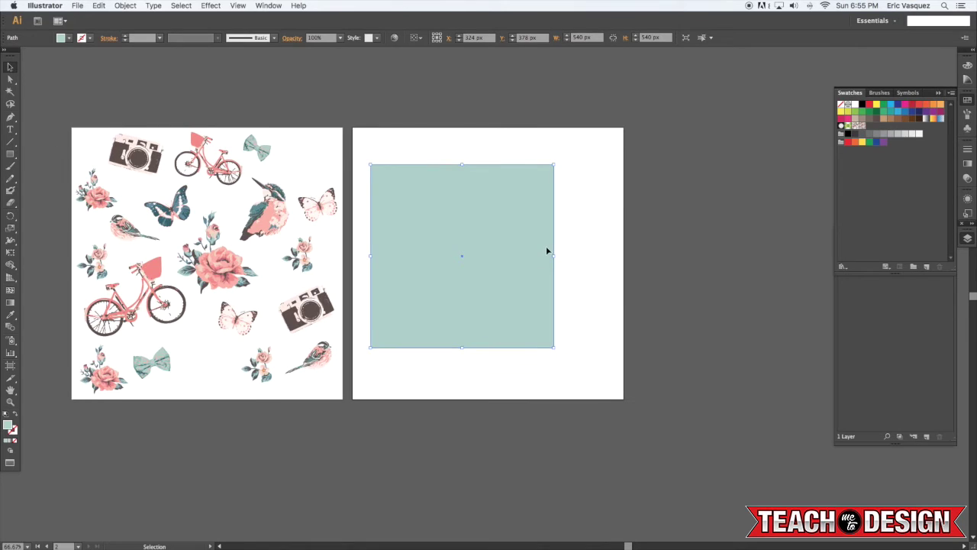
scroll(546, 246, "down", 1)
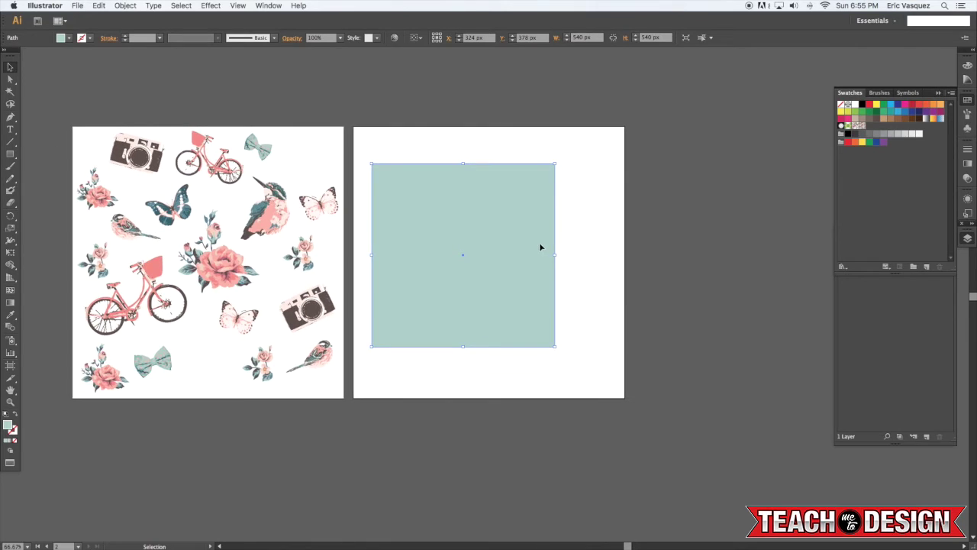
Step: Overlay the mint square with a duplicate filled with the New Pattern 2 swatch
left_click(647, 246)
key("super+a")
left_click(861, 127)
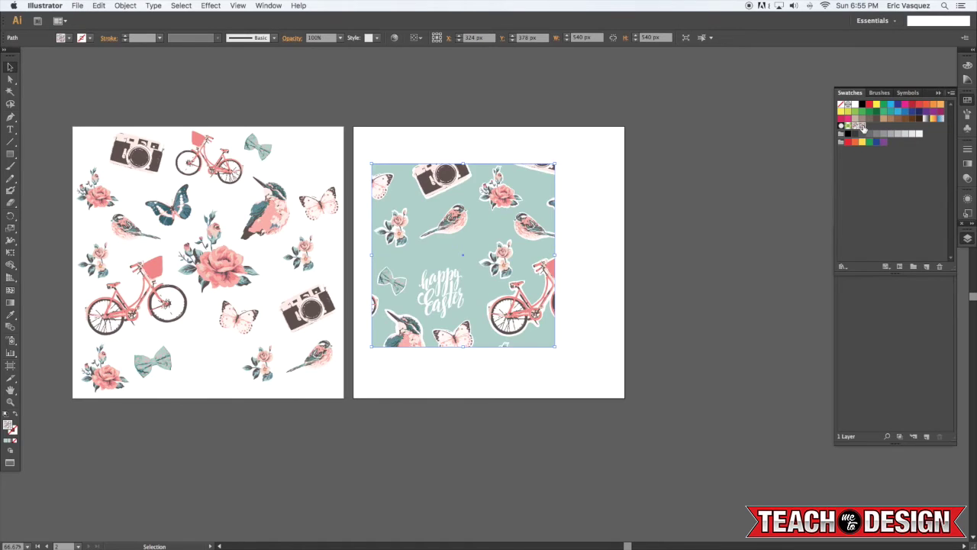
Step: Widen both stacked squares to about 1206 px by moving only their right-hand anchor points outward
key("a")
left_click_drag(595, 144, 530, 392)
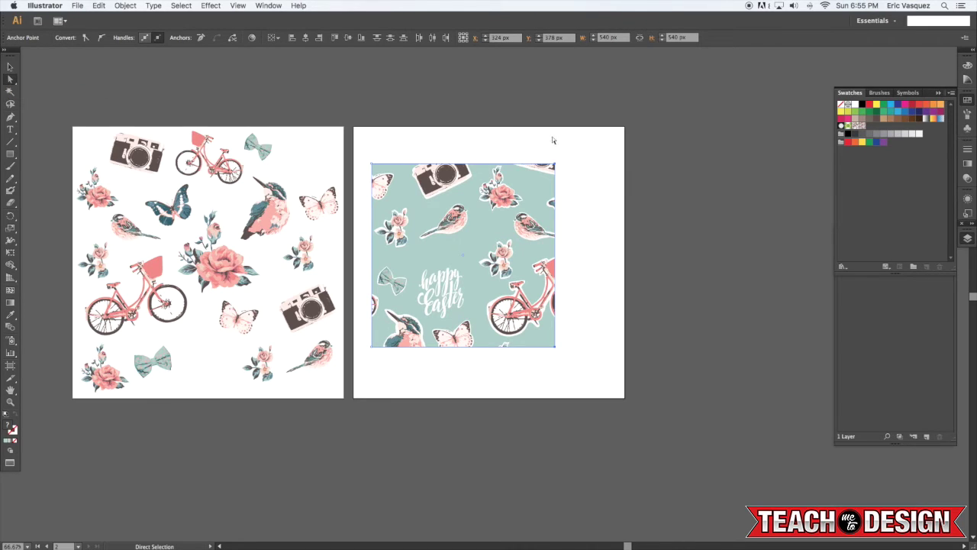
left_click_drag(598, 137, 527, 405)
key("shift+Right")
key("shift+Right")
key("shift+Right")
key("shift+Right")
key("shift+Right")
key("shift+Right")
key("shift+Right")
key("shift+Right")
key("shift+Right")
key("shift+Right")
key("shift+Right")
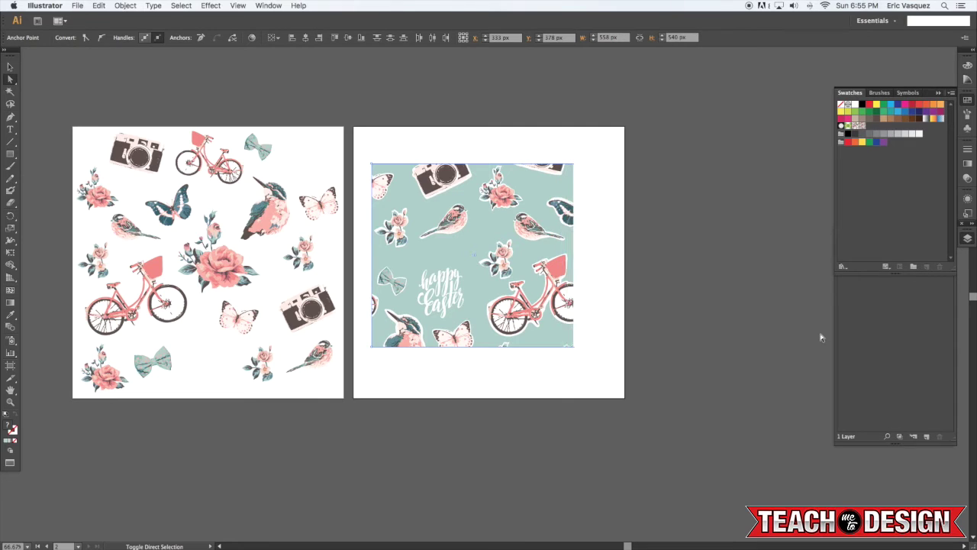
key("shift+Right")
key("shift+Right")
key("shift+Right")
key("shift+Right")
key("shift+Right")
key("shift+Right")
key("shift+Right")
key("shift+Right")
key("shift+Right")
key("shift+Right")
key("shift+Right")
key("shift+Right")
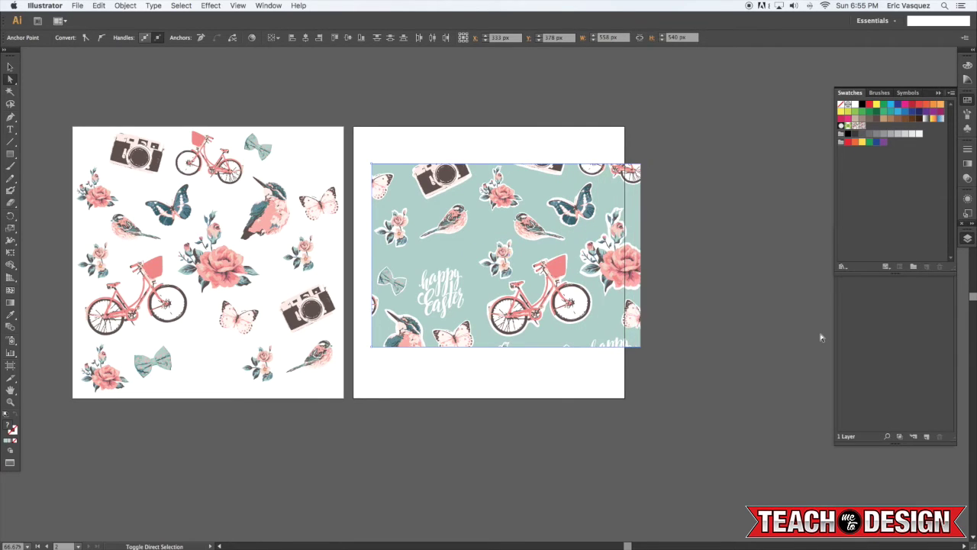
key("shift+Right")
key("shift+Right")
key("shift+Right")
key("shift+Right")
key("shift+Right")
key("shift+Right")
key("shift+Right")
key("shift+Right")
key("shift+Right")
key("shift+Right")
key("shift+Right")
key("shift+Right")
key("shift+Right")
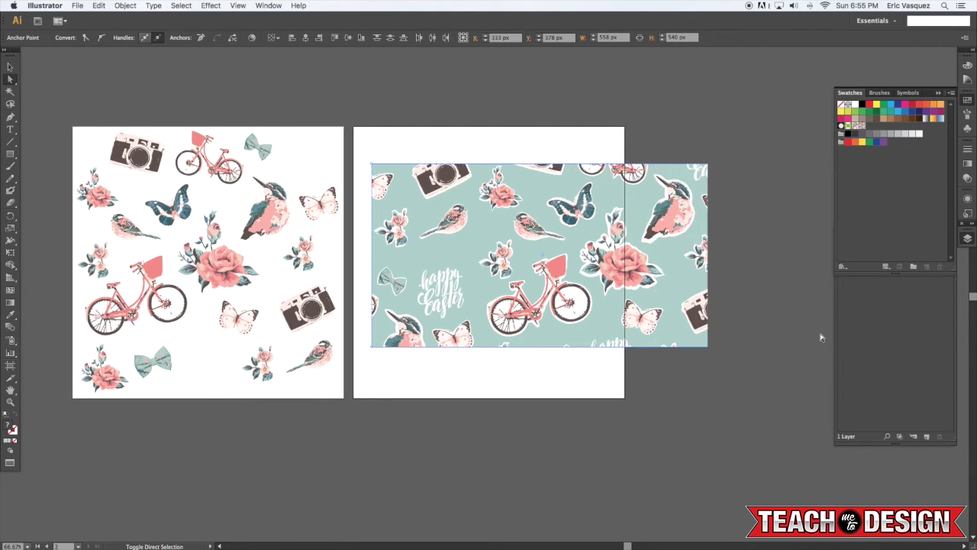
key("shift+Right")
key("shift+Right")
key("shift+Right")
key("shift+Right")
key("shift+Right")
key("shift+Right")
key("shift+Right")
key("shift+Right")
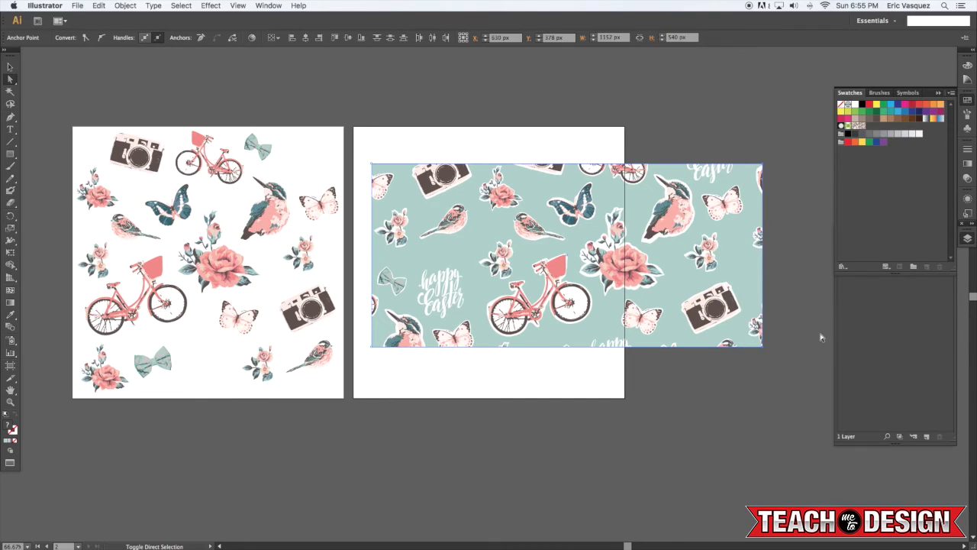
Step: Increase the height of both stacked rectangles to about 810 px by moving only their top anchor points upward
left_click(822, 327)
left_click_drag(365, 150, 822, 219)
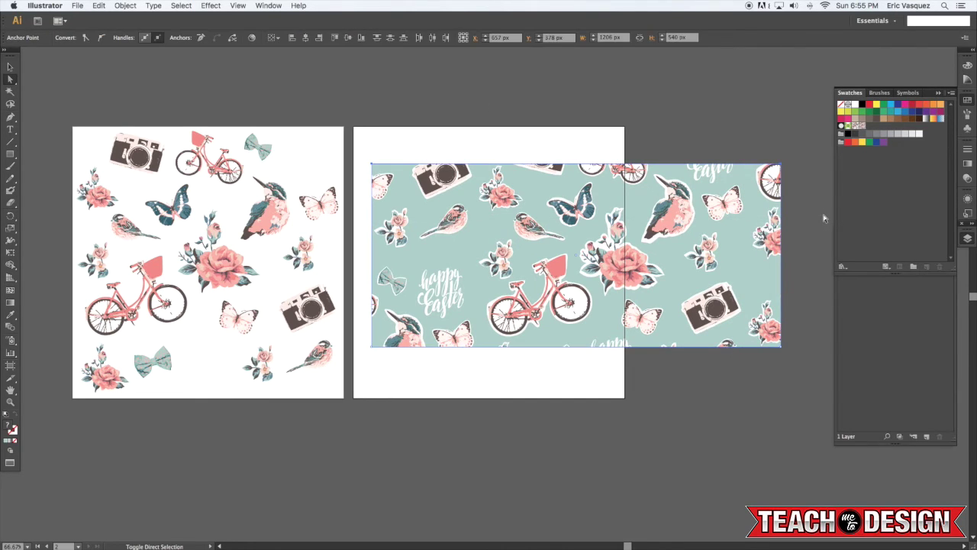
key("shift+Up")
key("shift+Up")
key("shift+Up")
key("shift+Up")
key("shift+Up")
key("shift+Up")
key("shift+Up")
key("shift+Up")
key("shift+Up")
key("shift+Up")
key("shift+Up")
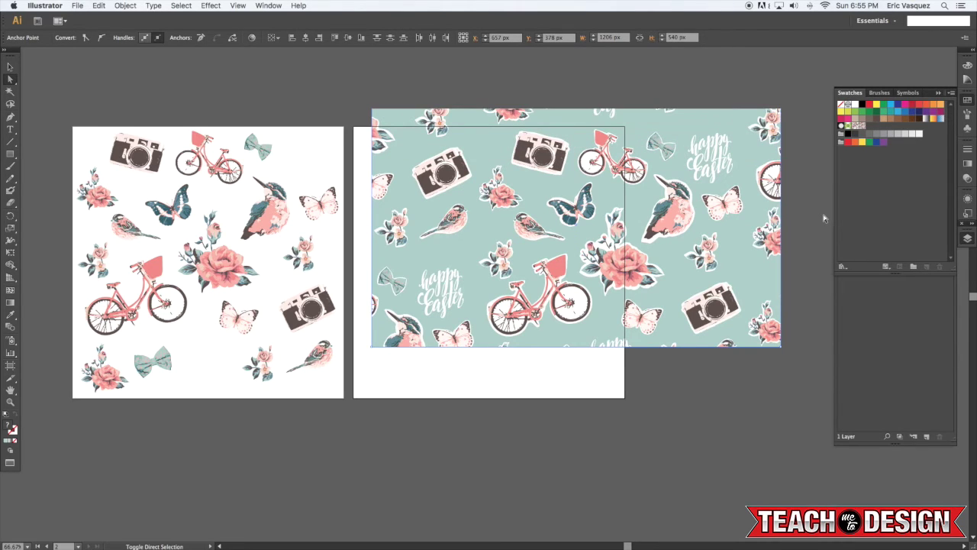
key("shift+Up")
key("shift+Up")
key("shift+Up")
key("shift+Up")
key("shift+Up")
key("shift+Up")
key("shift+Up")
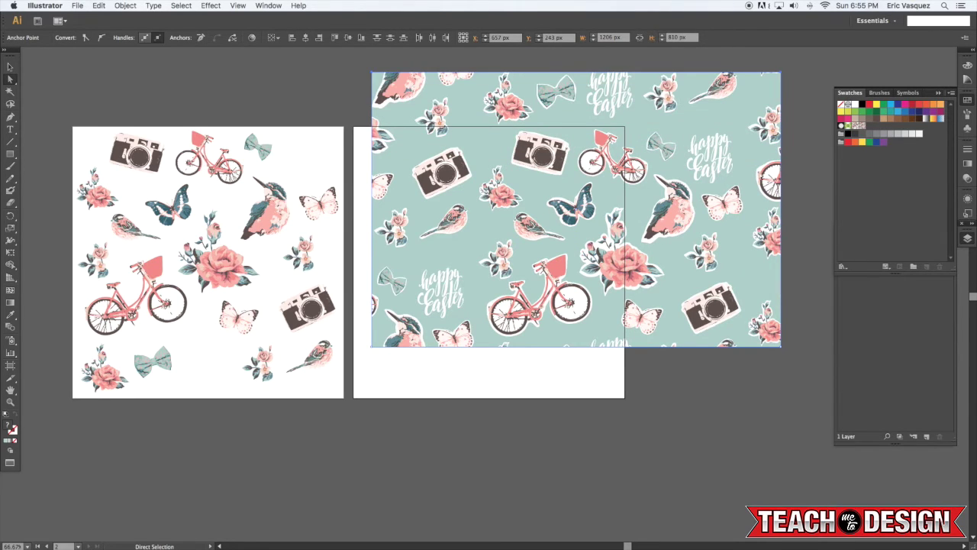
Step: Move the patterned rectangle together with its mint backing below the second artboard
left_click_drag(773, 151, 737, 175)
left_click(775, 165)
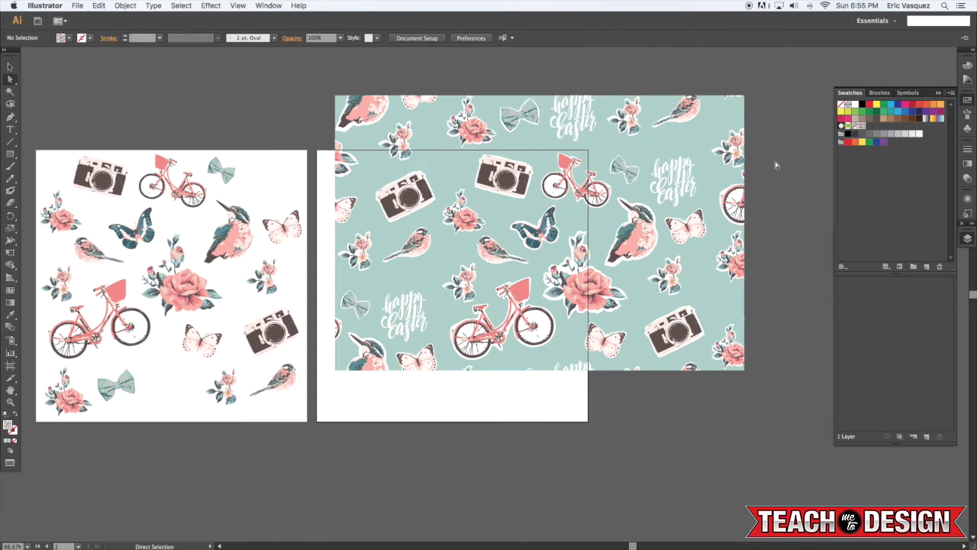
key("v")
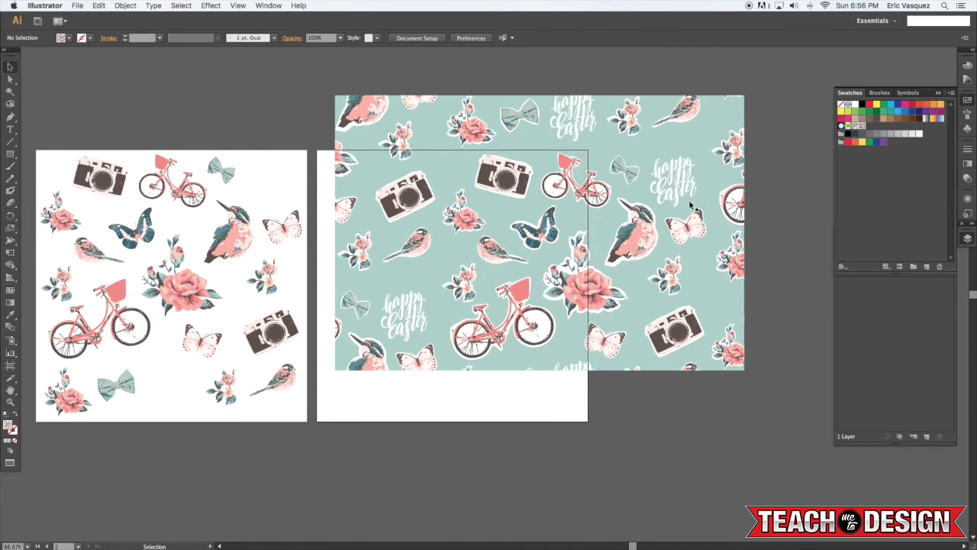
left_click_drag(488, 115, 465, 457)
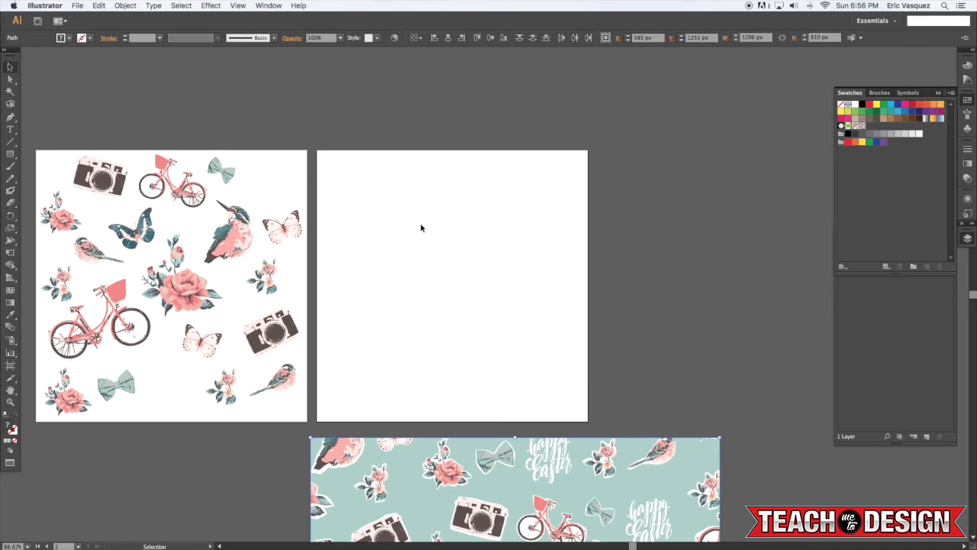
Step: Add the text HAPPY EASTER on the second artboard, enlarge it to about 875 px wide and align it with the artboard's left edge
left_click(421, 225)
key("t")
left_click(350, 248)
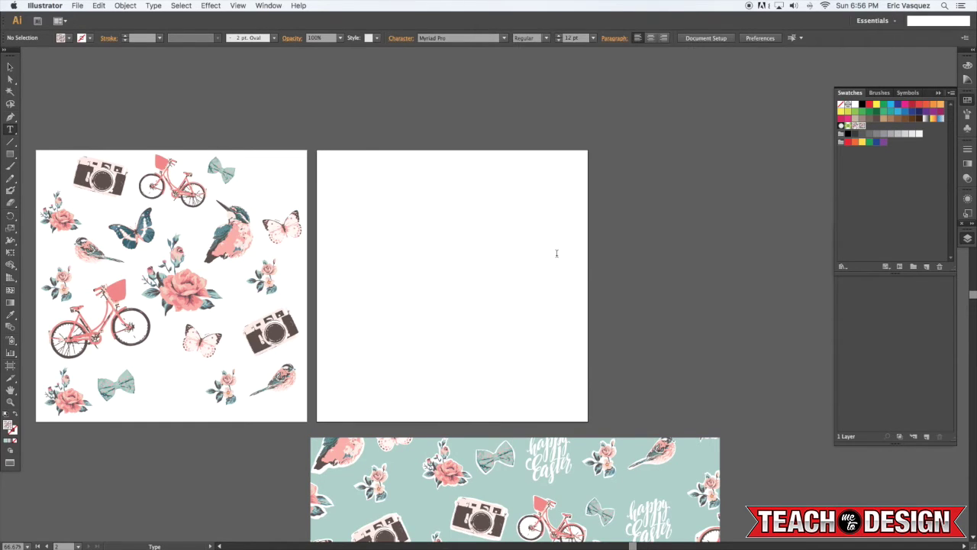
type("HAPPY EASTER")
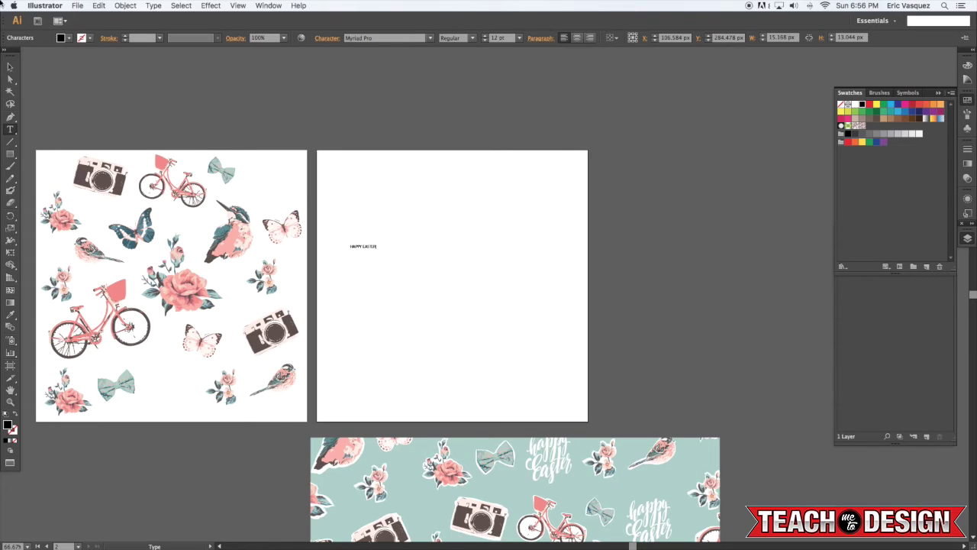
left_click(10, 67)
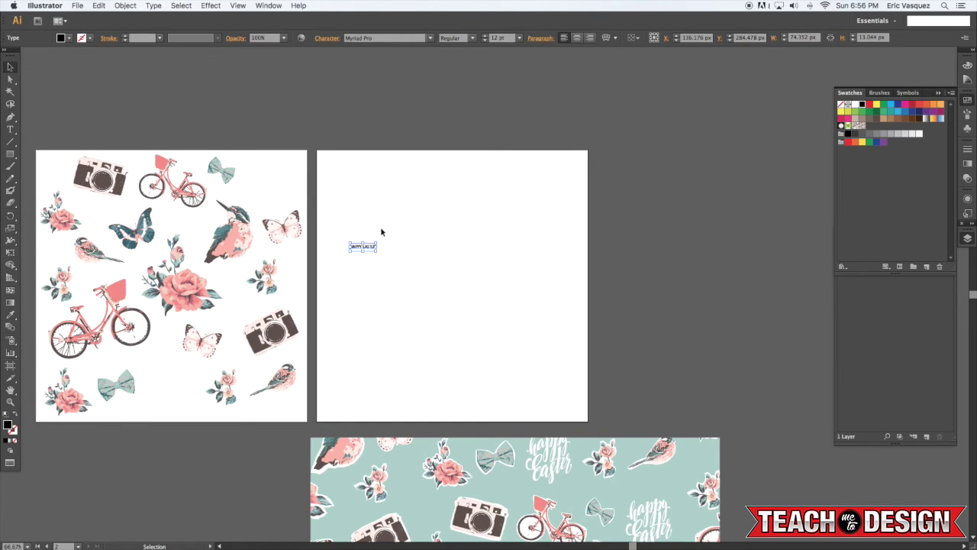
left_click_drag(387, 261, 645, 393)
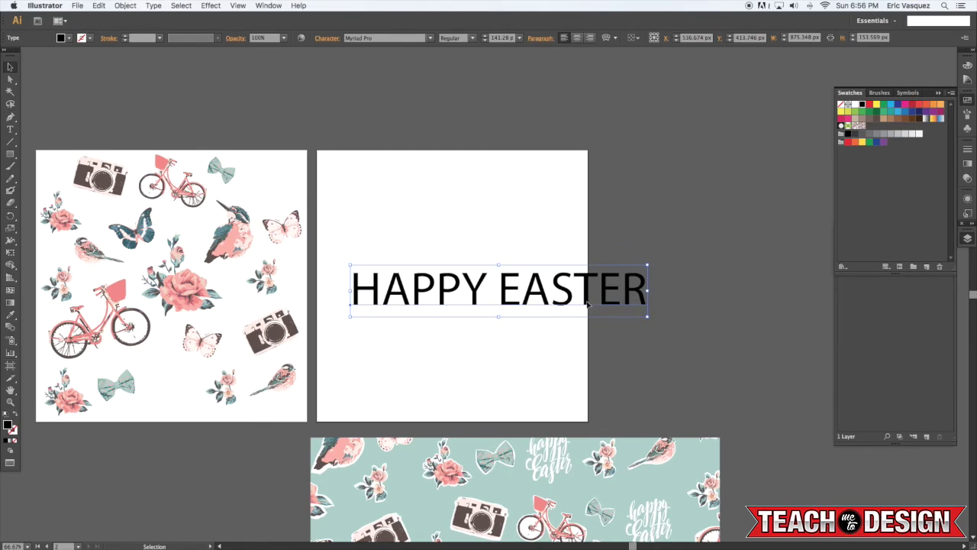
left_click_drag(585, 296, 553, 284)
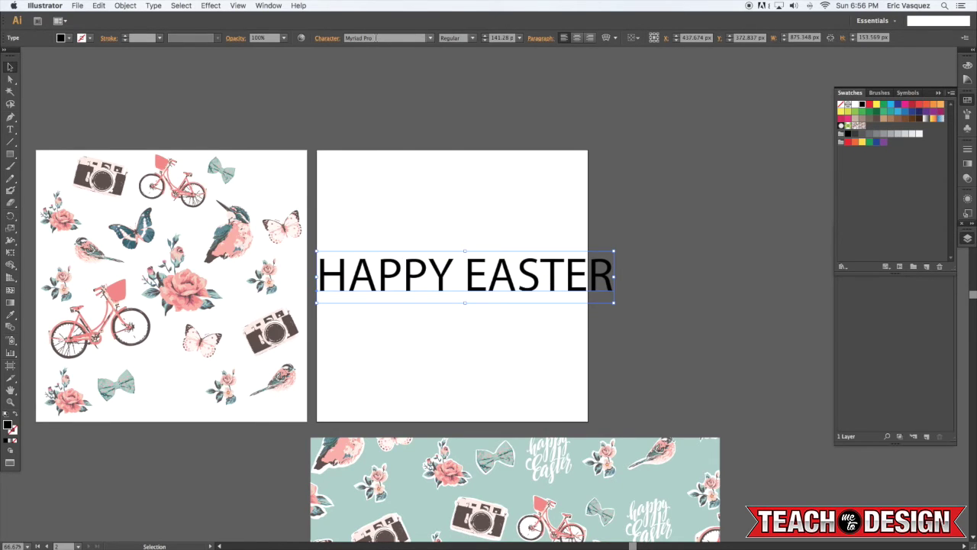
Step: Set the HAPPY EASTER text's font to Avenir in the Heavy style
left_click(375, 37)
type("Cabnola")
key("Return")
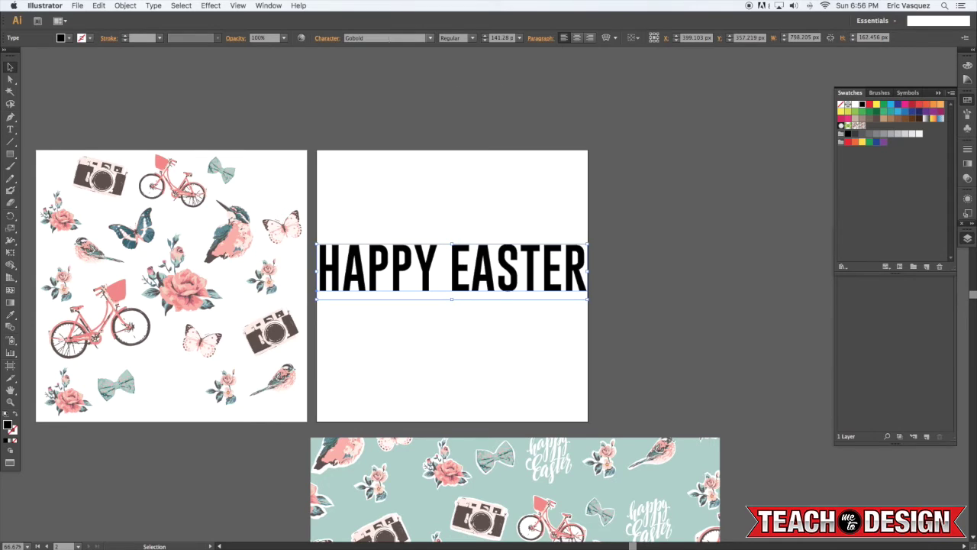
type("Avenir")
key("Return")
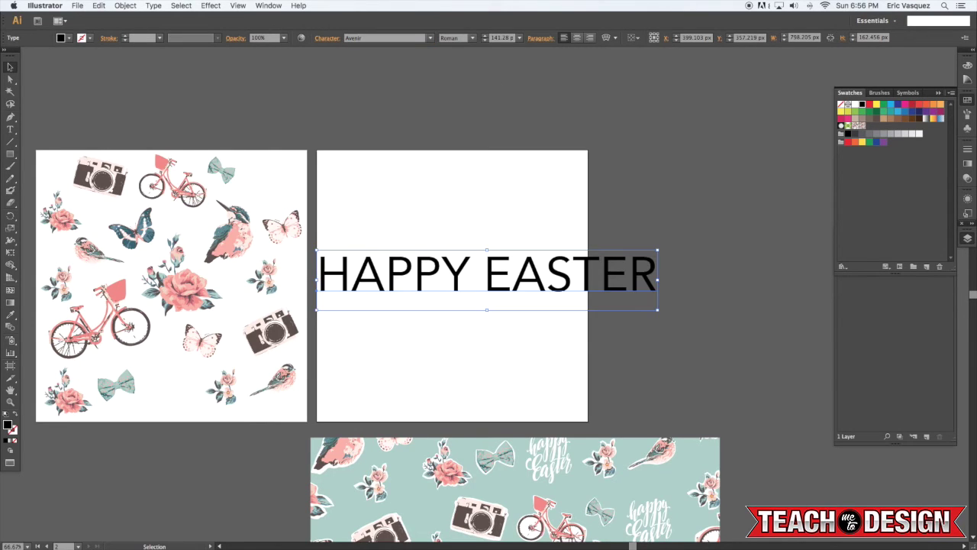
left_click(473, 38)
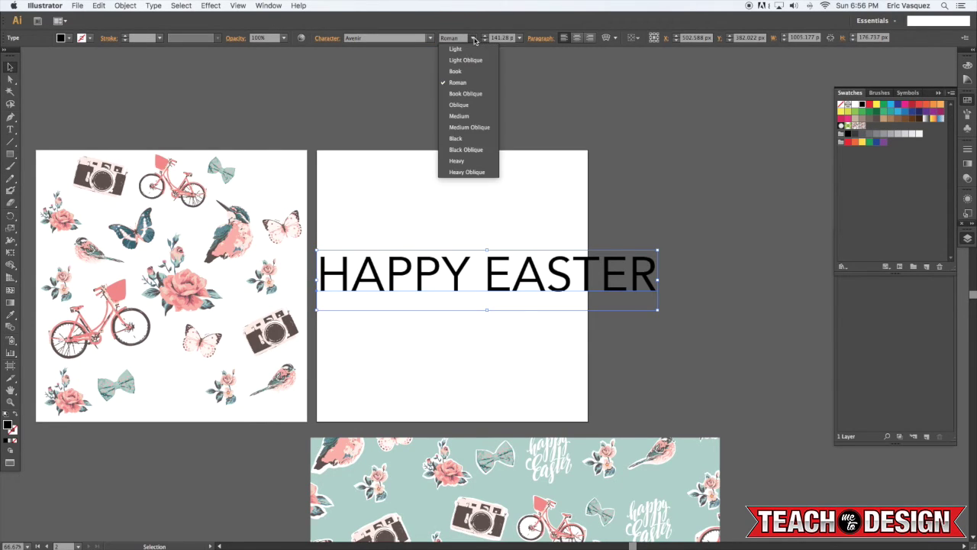
left_click(456, 161)
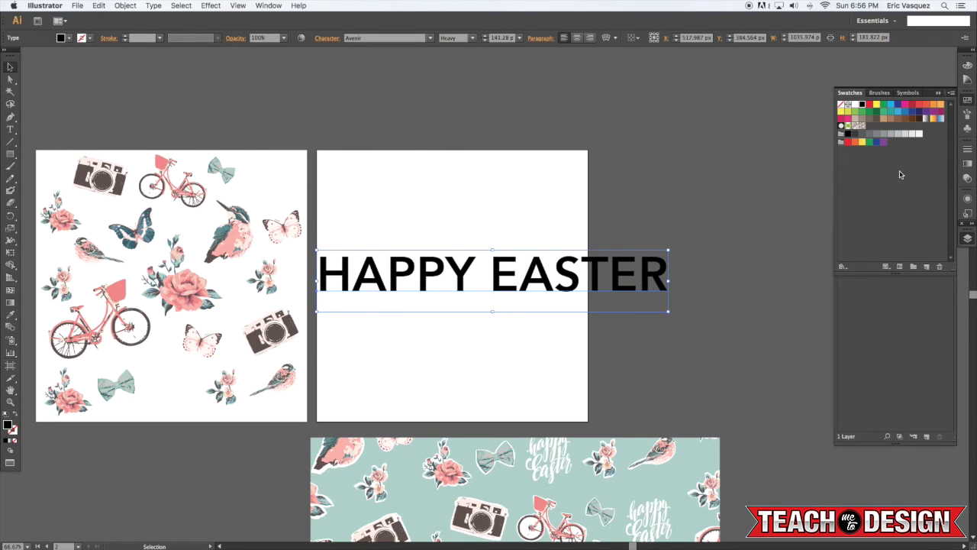
Step: Fill the HAPPY EASTER text with the most recent artwork pattern swatch and move it above the second artboard
left_click(862, 126)
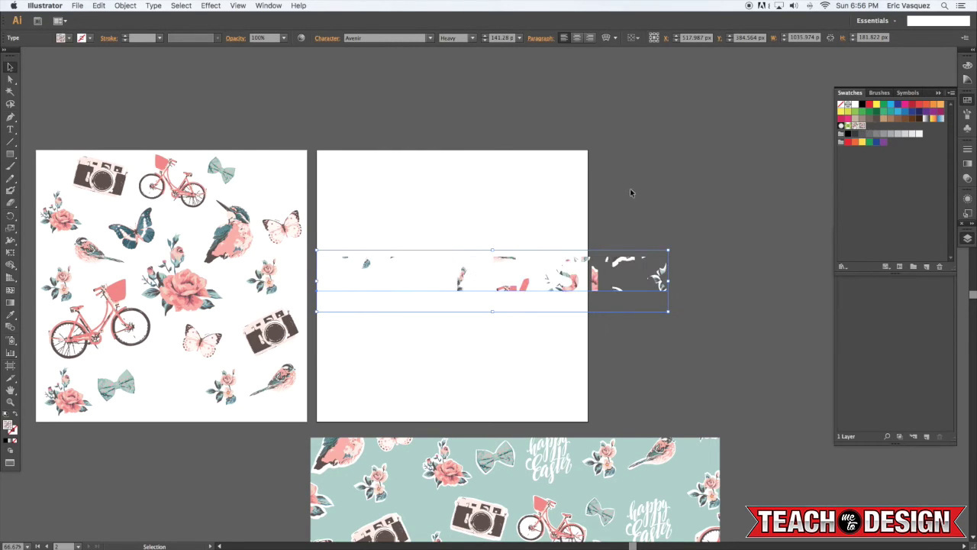
left_click_drag(595, 289, 635, 151)
left_click_drag(660, 149, 618, 172)
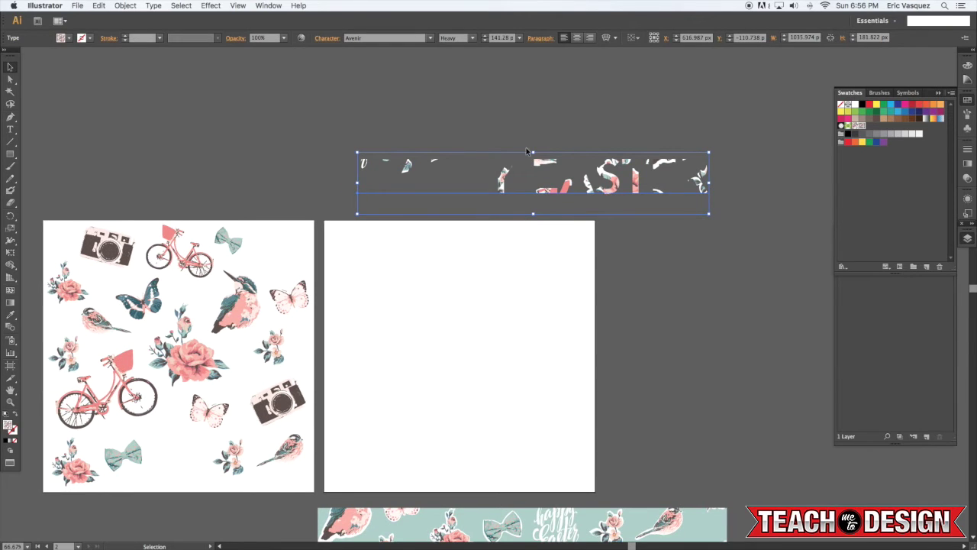
left_click_drag(552, 180, 608, 185)
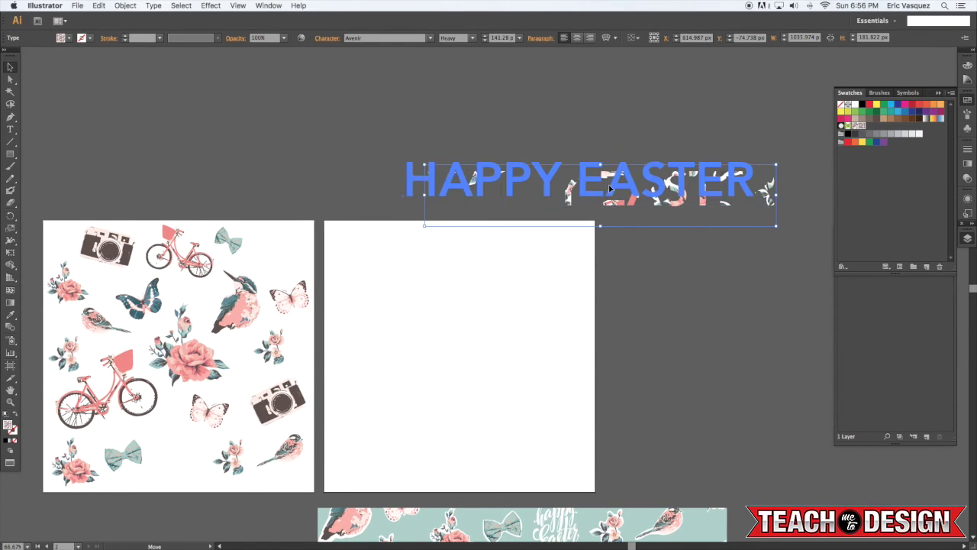
left_click(637, 129)
Step: Make a new pattern from all the artwork on the first artboard, including the white lettering
left_click_drag(370, 338, 484, 271)
left_click(407, 231)
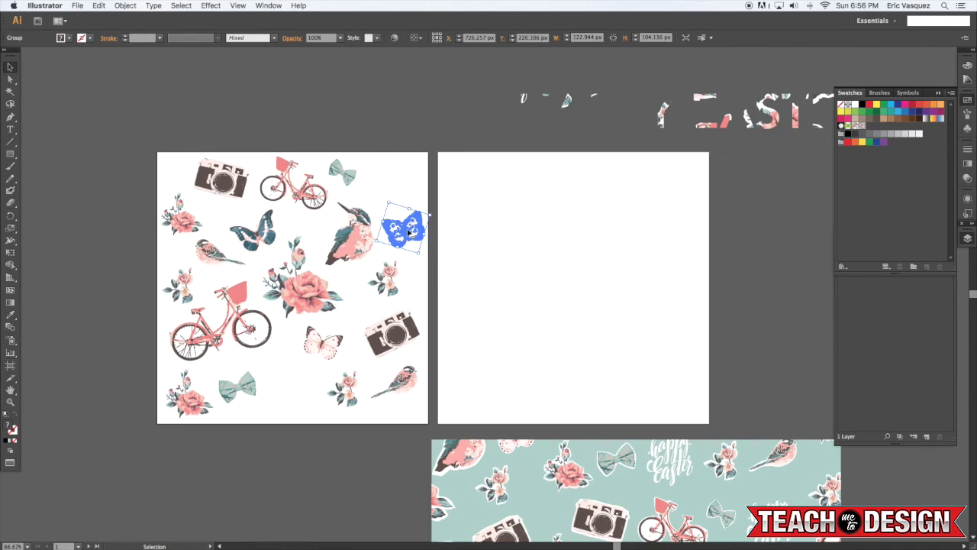
left_click(435, 186)
left_click_drag(144, 136, 400, 419)
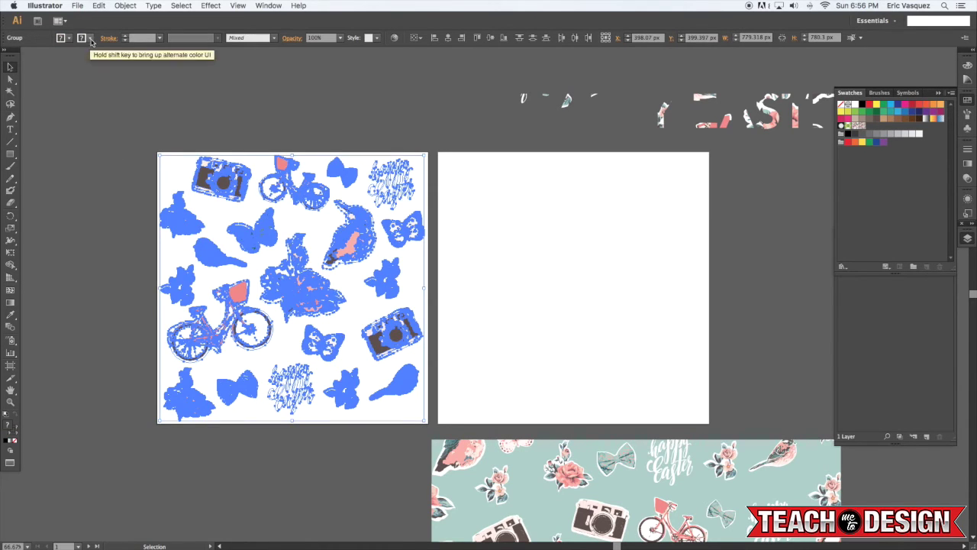
left_click(118, 6)
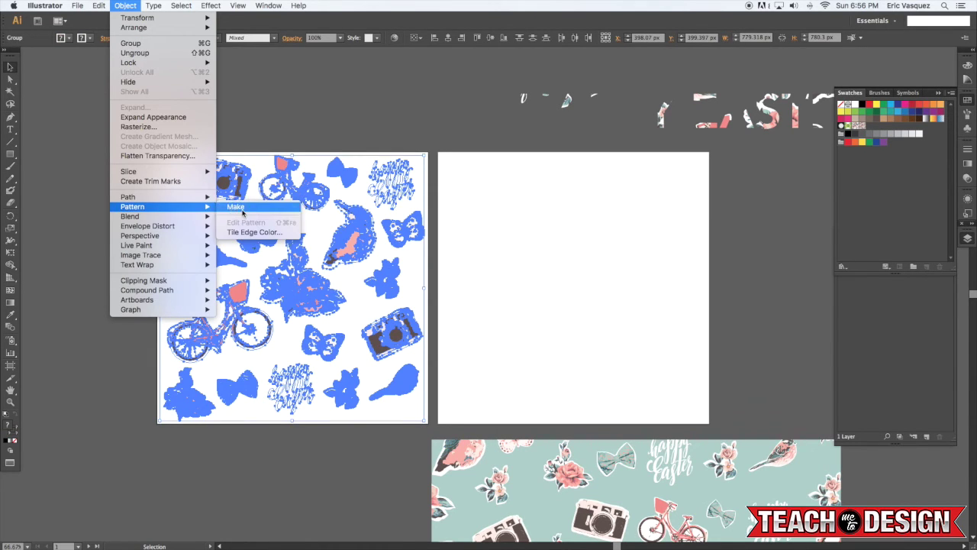
left_click(241, 208)
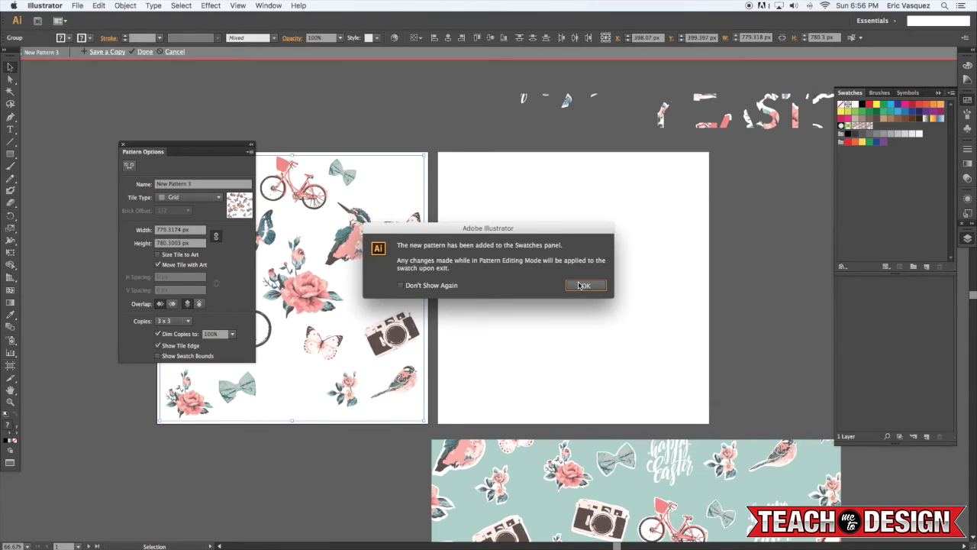
key("Return")
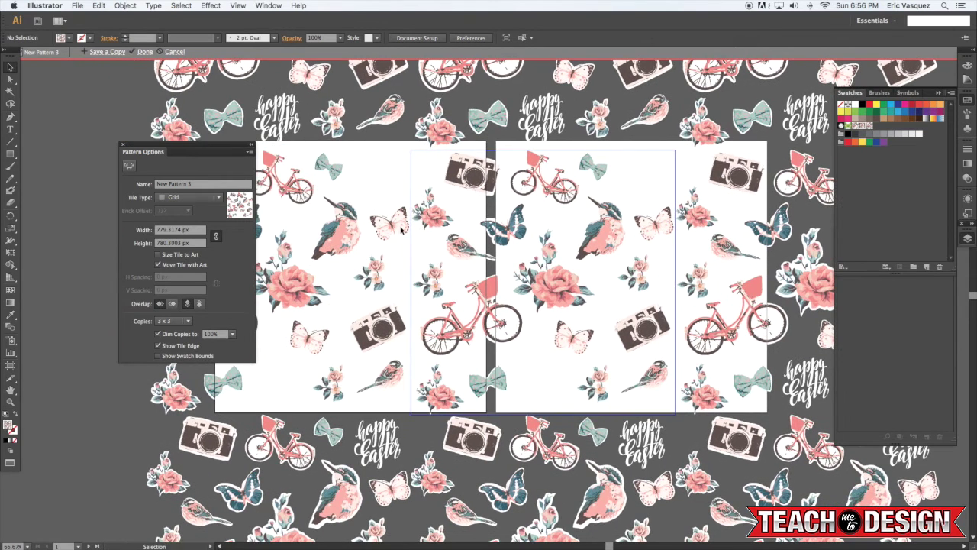
key("m")
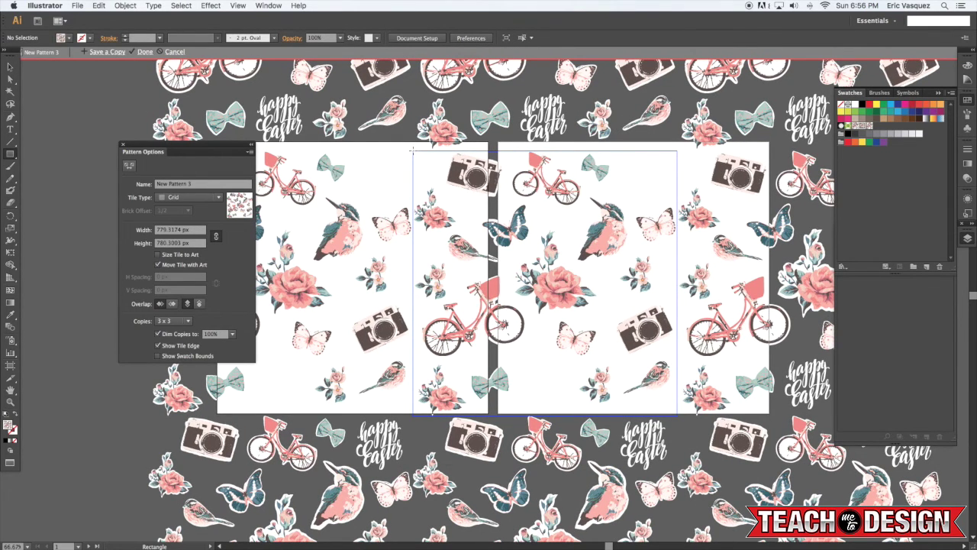
left_click_drag(412, 151, 677, 417)
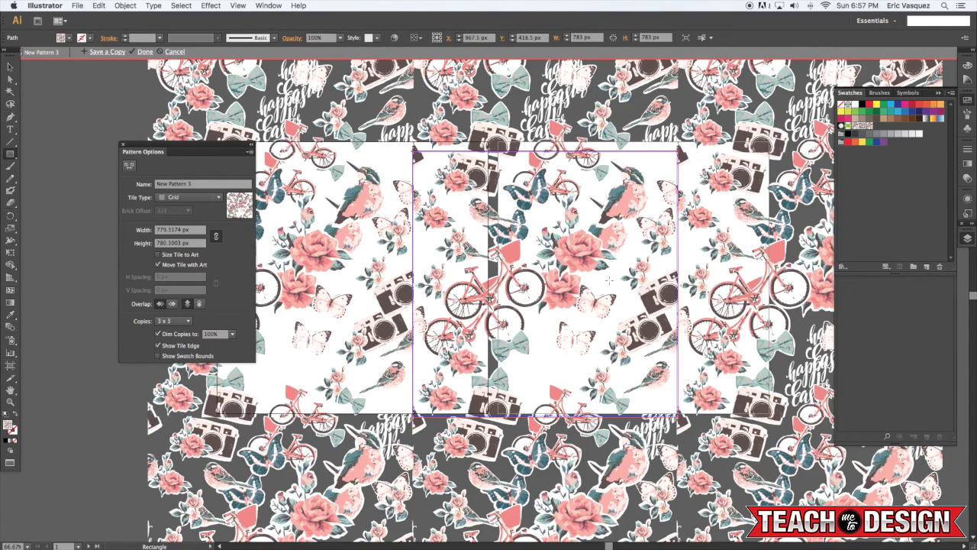
scroll(304, 334, "left", 3)
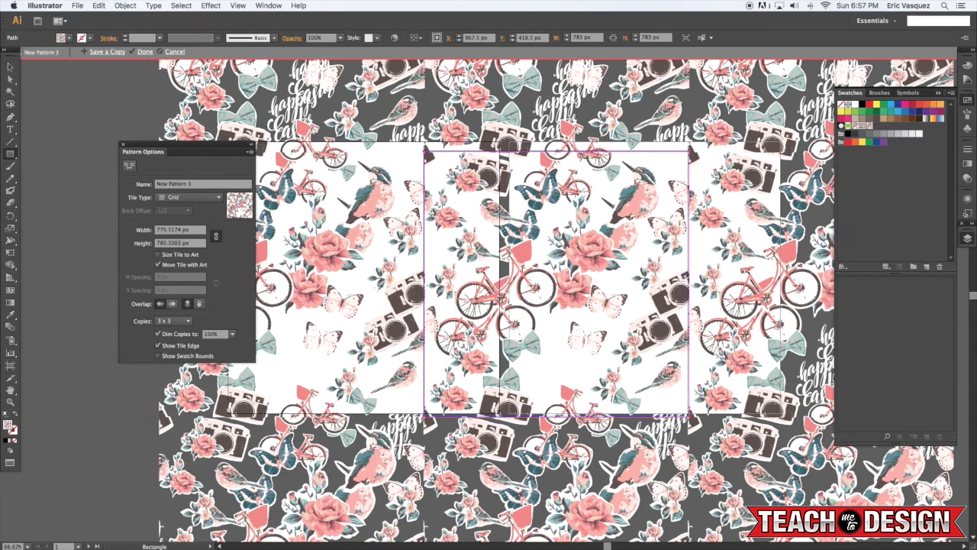
key("i")
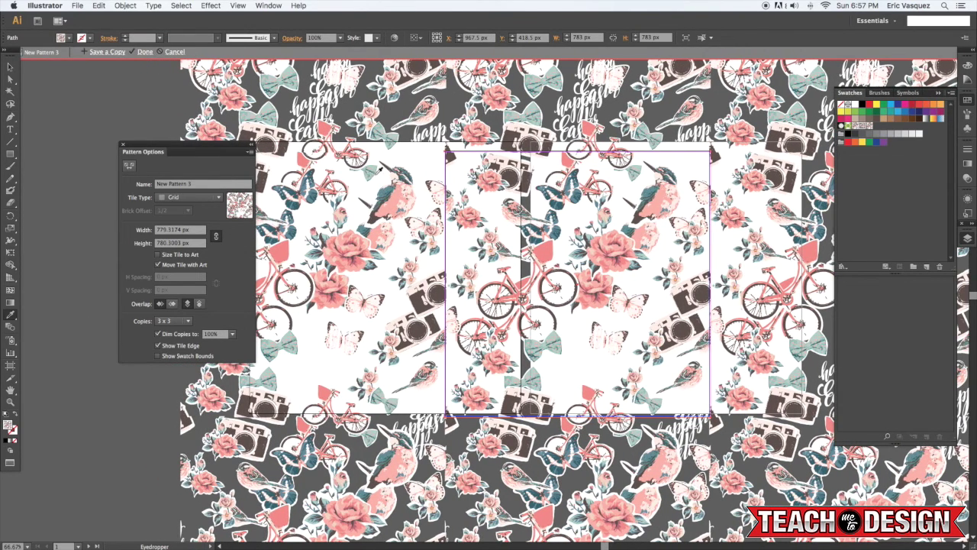
left_click(379, 163)
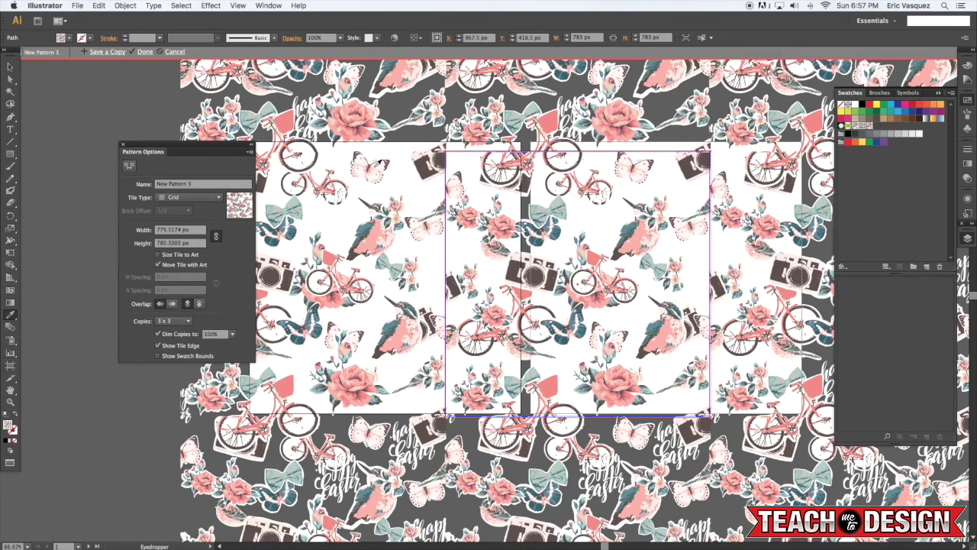
key("super+z")
key("v")
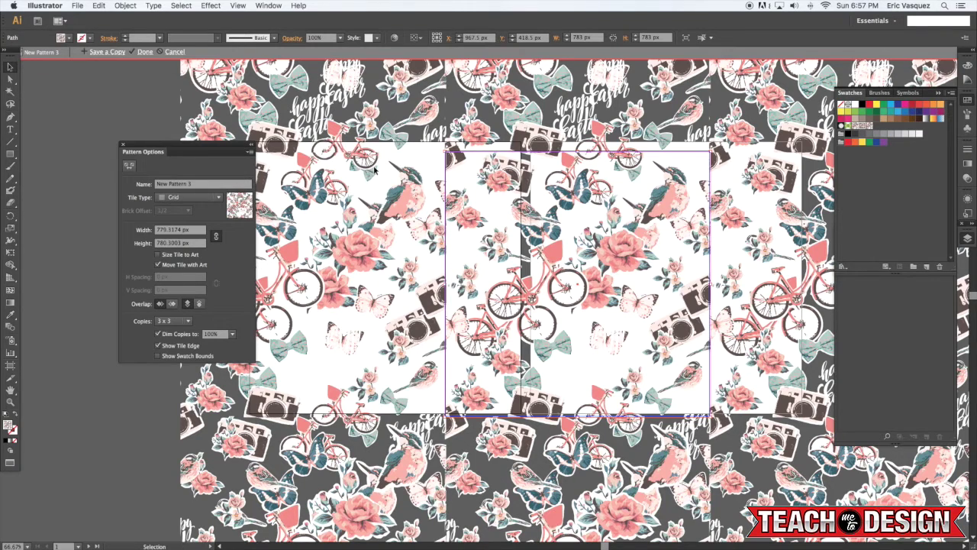
key("Delete")
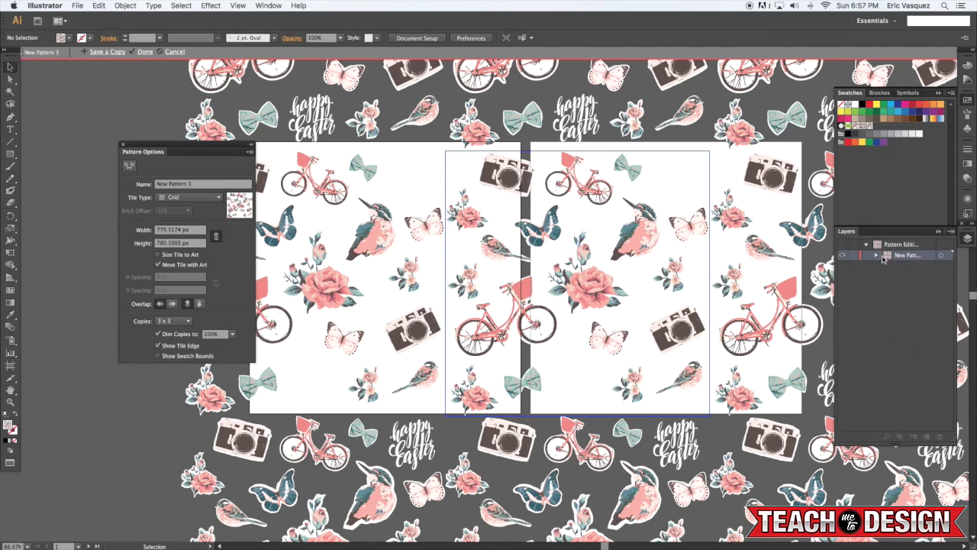
Step: Draw a rectangle of about 783 by 774 px over the pattern tile, using the default white fill and black stroke
left_click(875, 257)
left_click(875, 255)
left_click(6, 415)
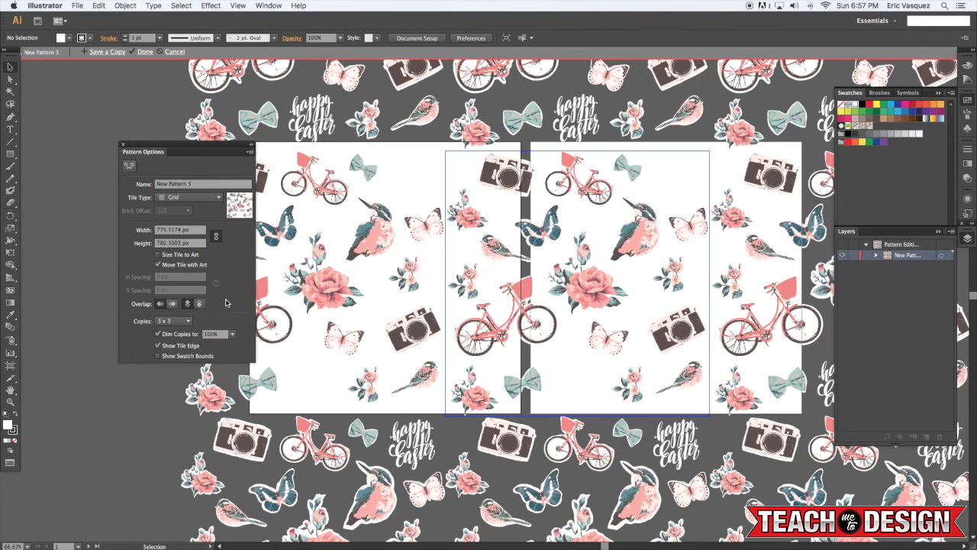
key("m")
left_click_drag(445, 151, 709, 416)
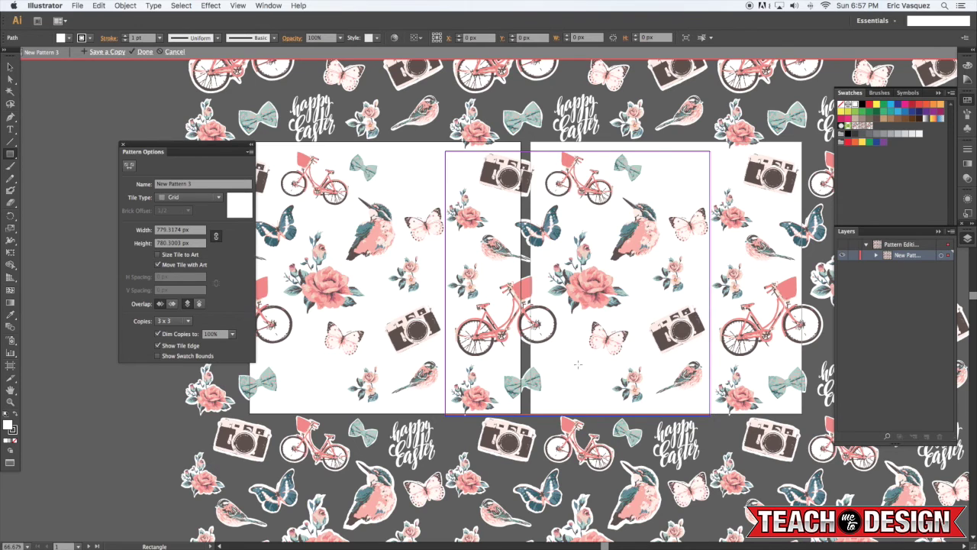
key("v")
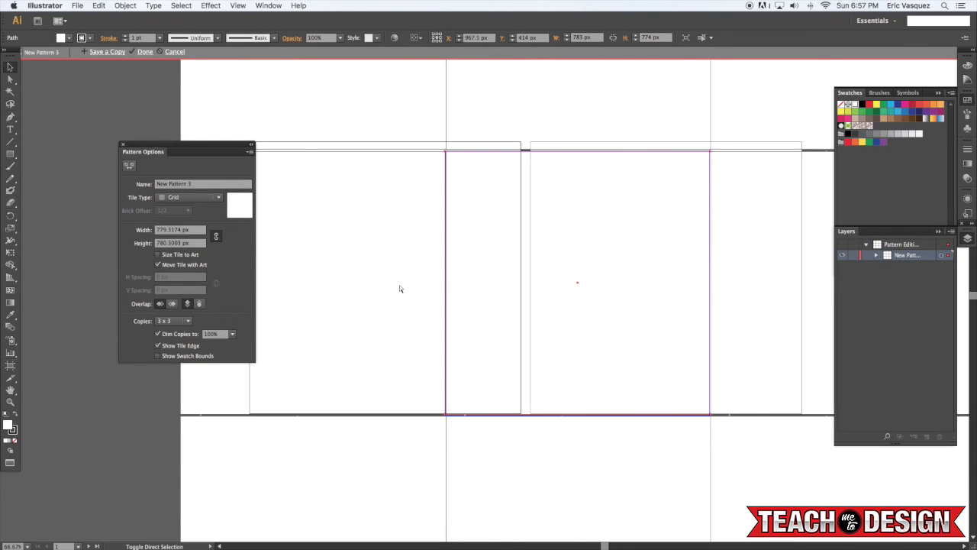
Step: Send the rectangle behind the artwork and give it the bow tie's mint fill without a stroke
key("super+shift+bracketleft")
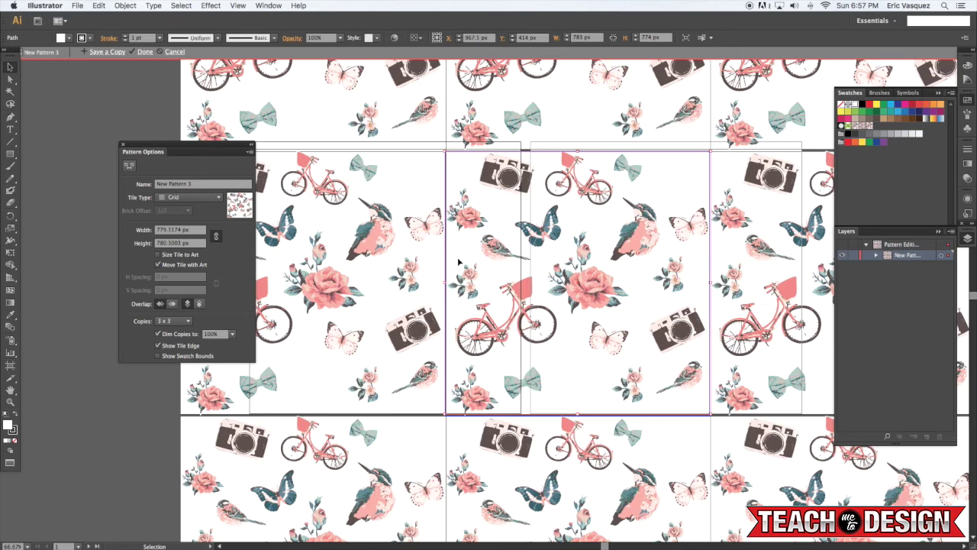
key("i")
left_click(374, 164)
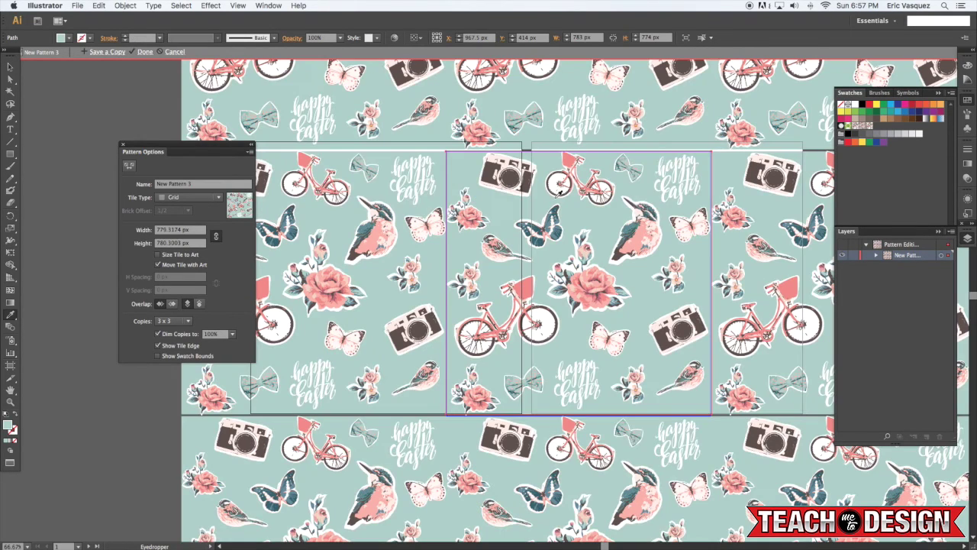
Step: Adjust the mint rectangle's corner anchor points to the pattern tile's edges so the repeats meet without gaps, and deselect it
key("a")
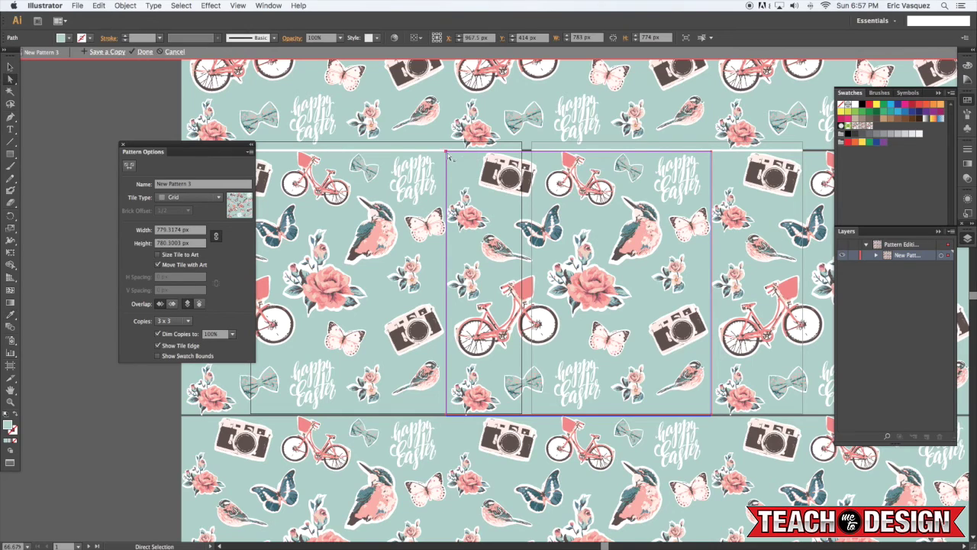
left_click(447, 154)
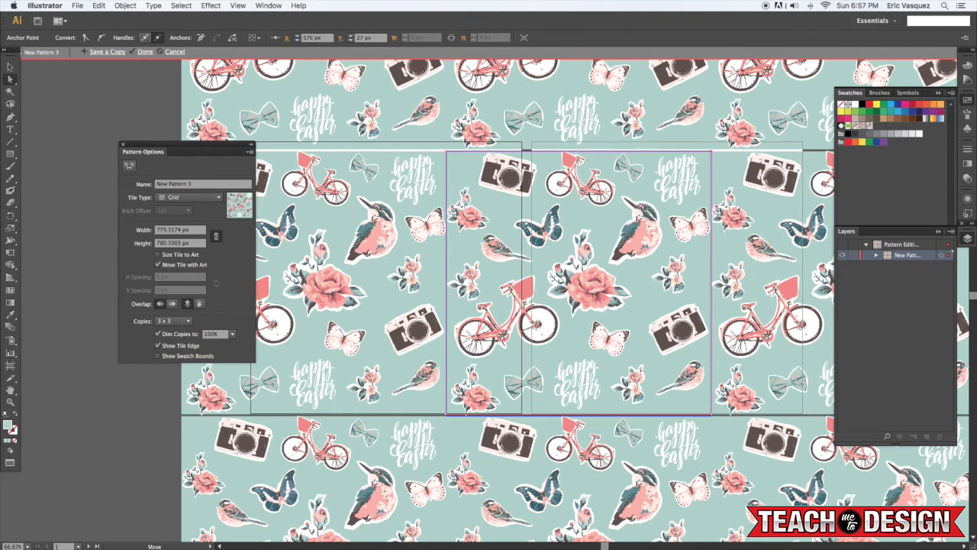
left_click(712, 416, "shift")
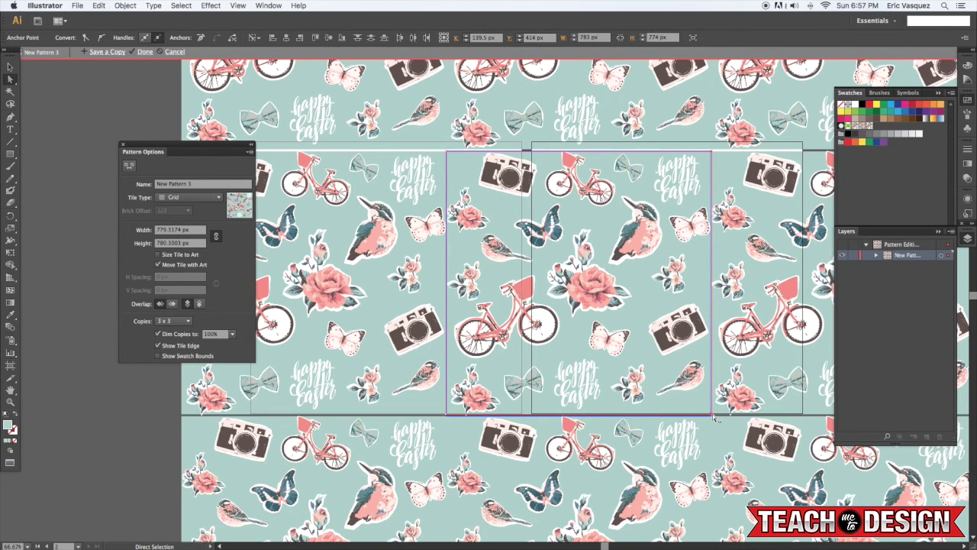
key("super+z")
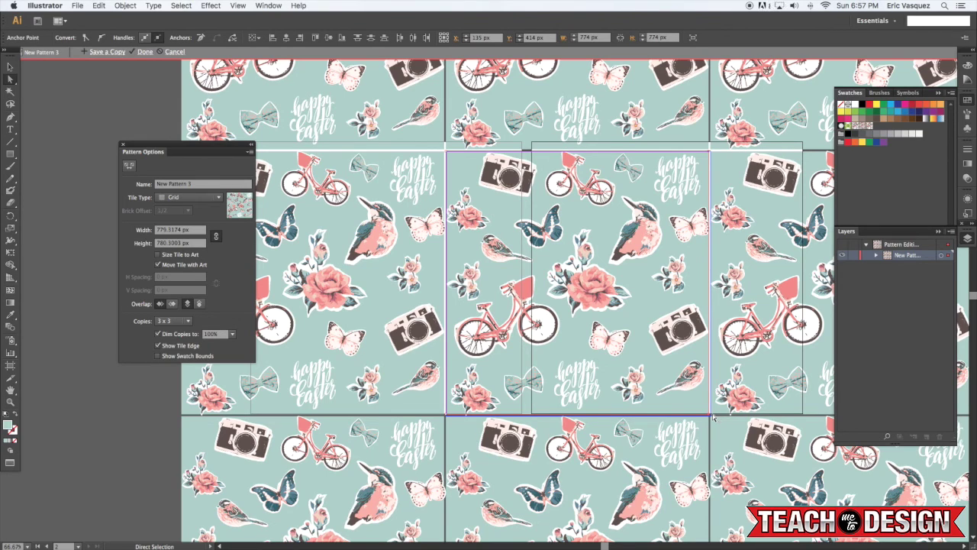
key("cmd+z")
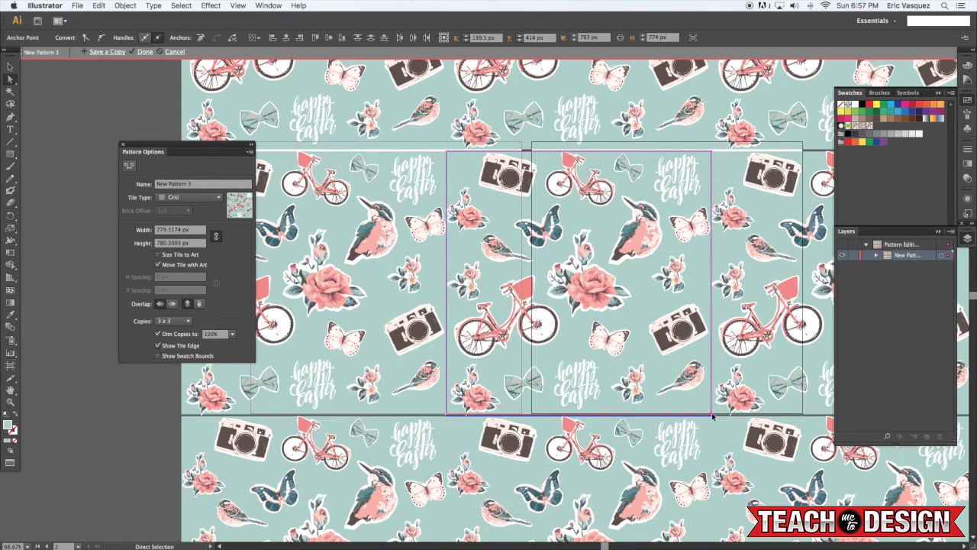
left_click(713, 416)
left_click(446, 416, "shift")
key("cmd+shift+a")
key("v")
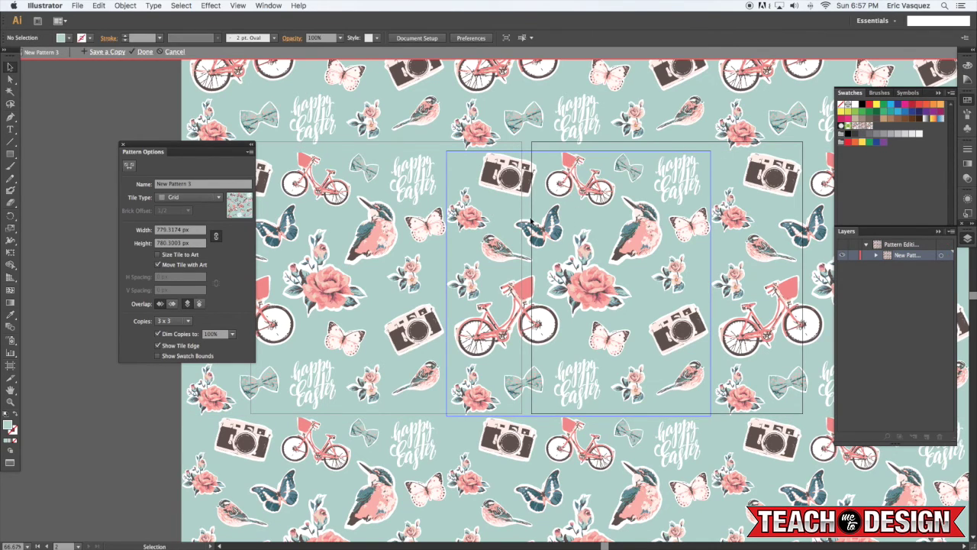
Step: Finish editing the mint-background pattern and return to the artboards
key("a")
key("Escape")
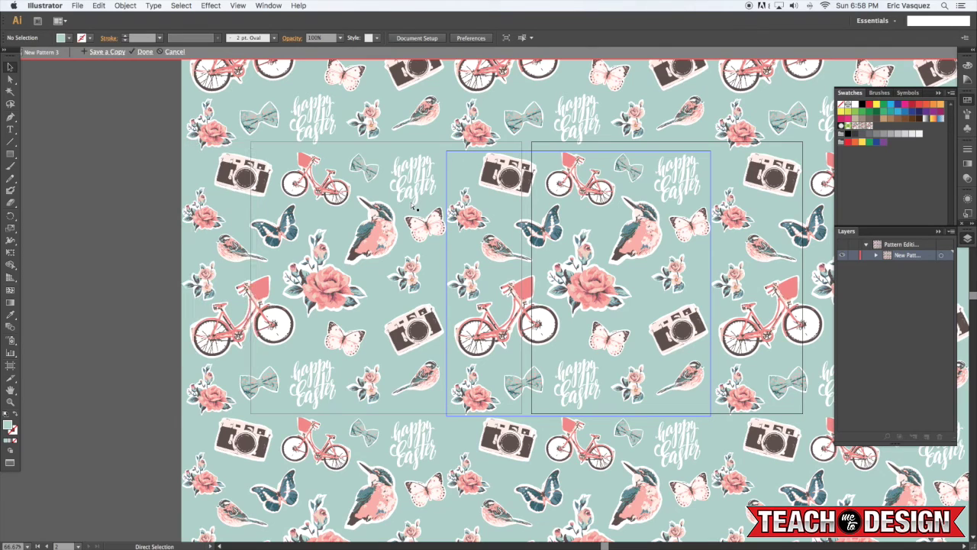
key("super+s")
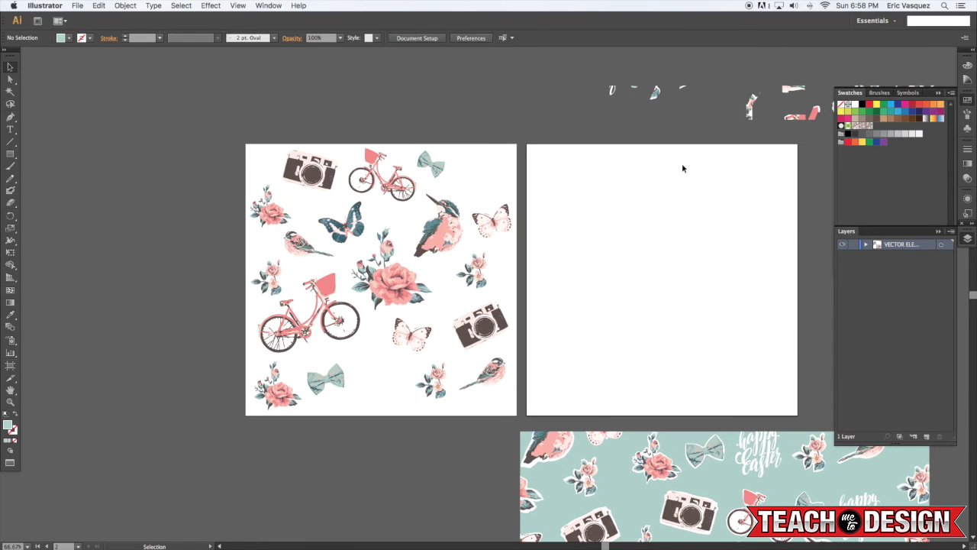
Step: Test the mint-background pattern swatch as the fill of a HAPPY EASTER text copy placed over the empty artboard, and delete that copy
left_click(667, 100)
left_click_drag(699, 98, 661, 264)
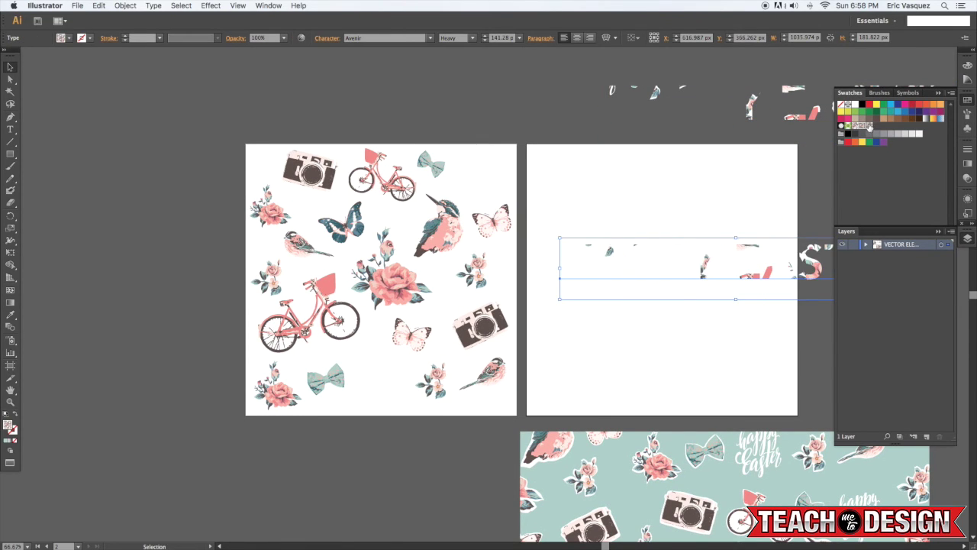
left_click(868, 126)
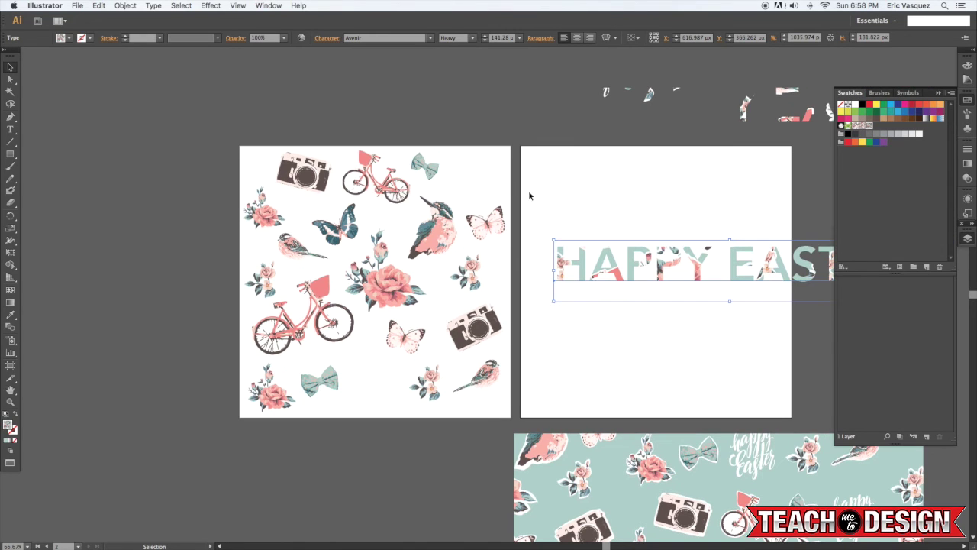
scroll(477, 193, "right", 10)
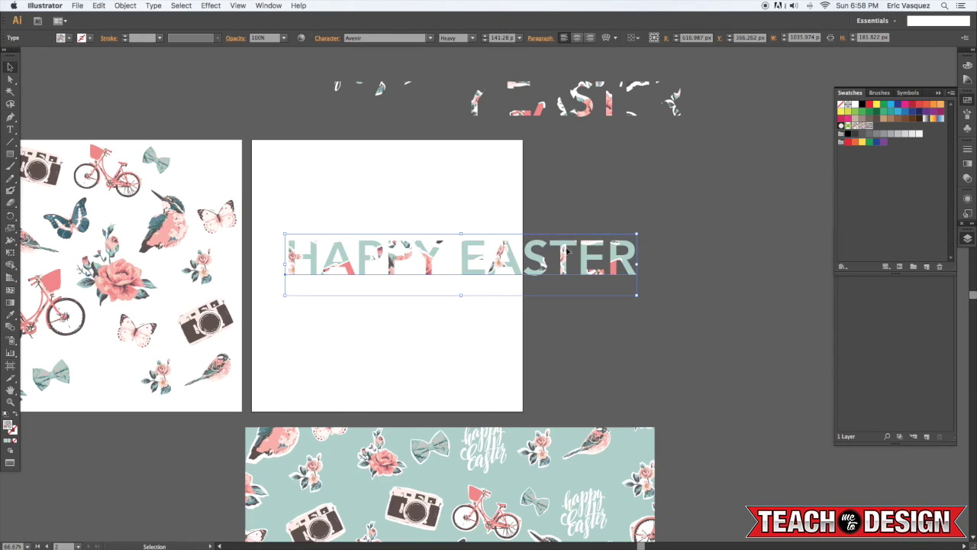
mouse_move(561, 261)
left_mouse_down()
mouse_move(637, 259)
mouse_move(600, 275)
mouse_move(568, 250)
left_mouse_up()
key("Delete")
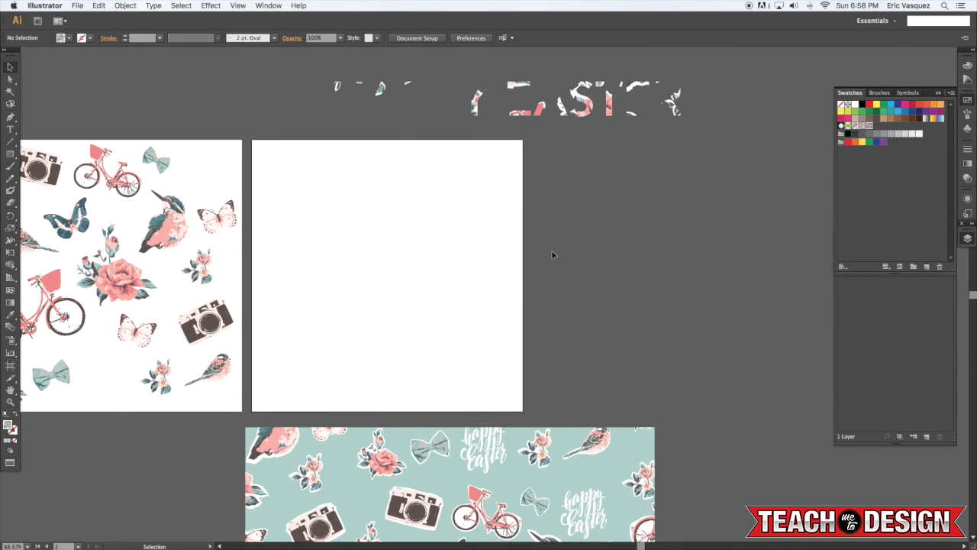
Step: Draw three overlapping squares filled with the mint-background pattern across the empty artboard and beyond its edge, the largest about 639 px wide
left_click_drag(481, 243, 499, 240)
key("p")
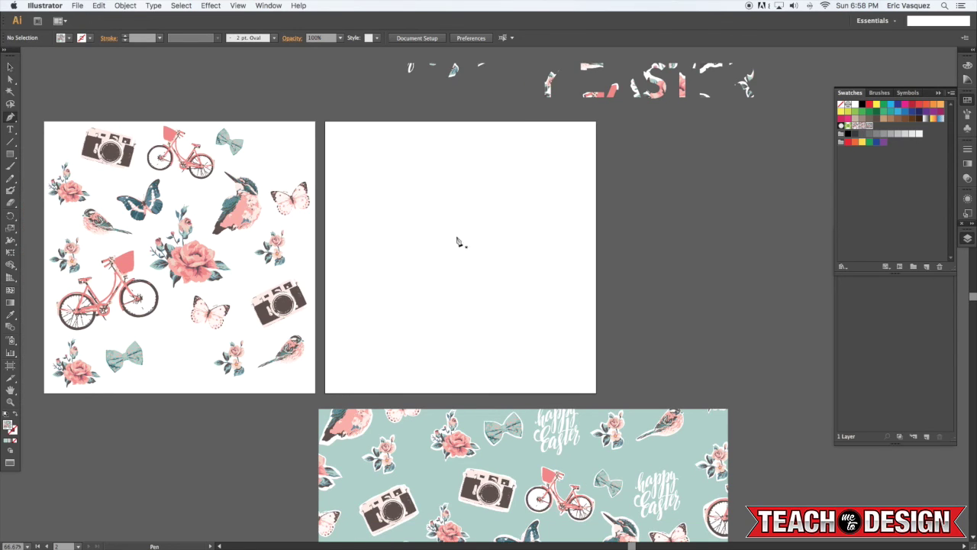
key("m")
left_click_drag(345, 170, 563, 387)
left_click_drag(534, 229, 660, 354)
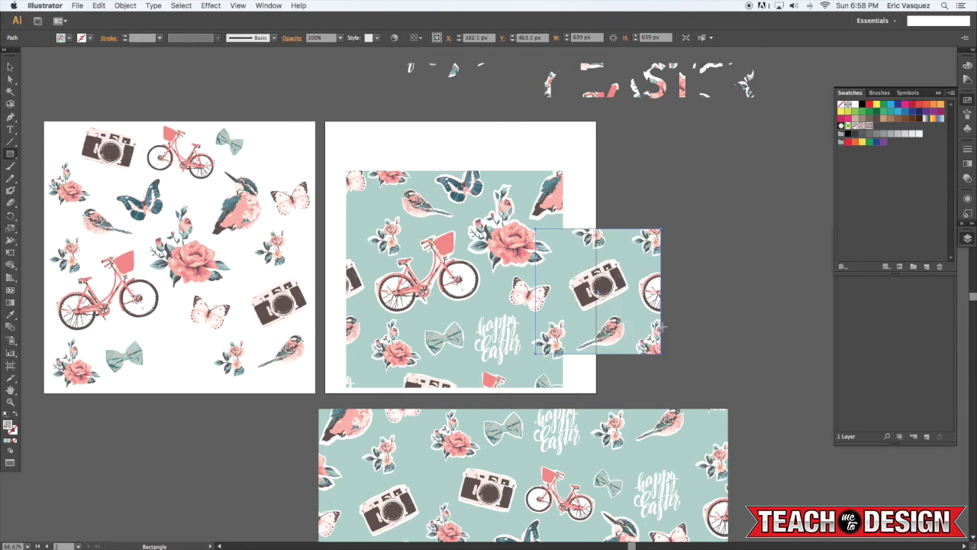
mouse_move(635, 192)
left_mouse_down()
mouse_move(783, 297)
mouse_move(420, 305)
left_mouse_up()
Step: Select the three pattern-filled test squares and delete them
key("shift+super+a")
key("v")
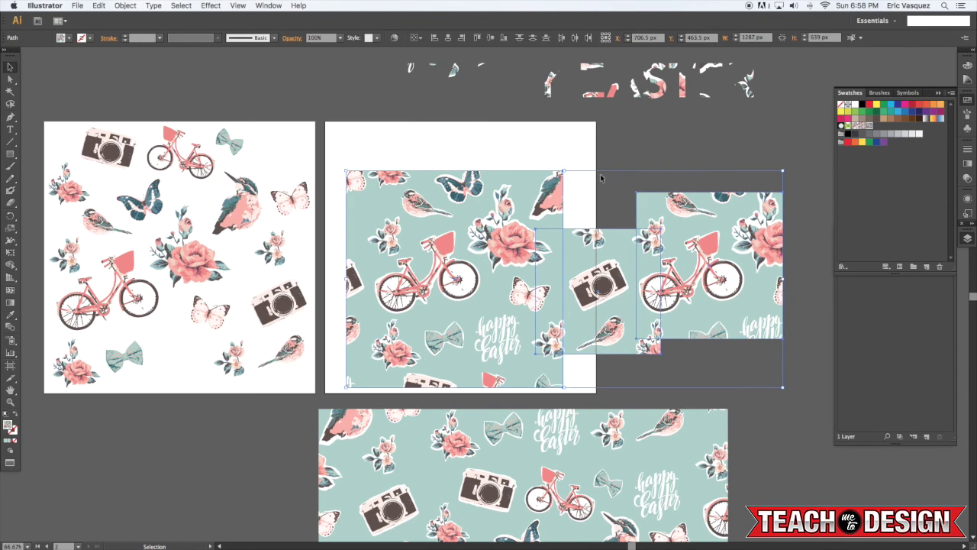
left_click(614, 152)
left_click_drag(709, 387, 391, 223)
key("Delete")
left_click_drag(319, 221, 472, 215)
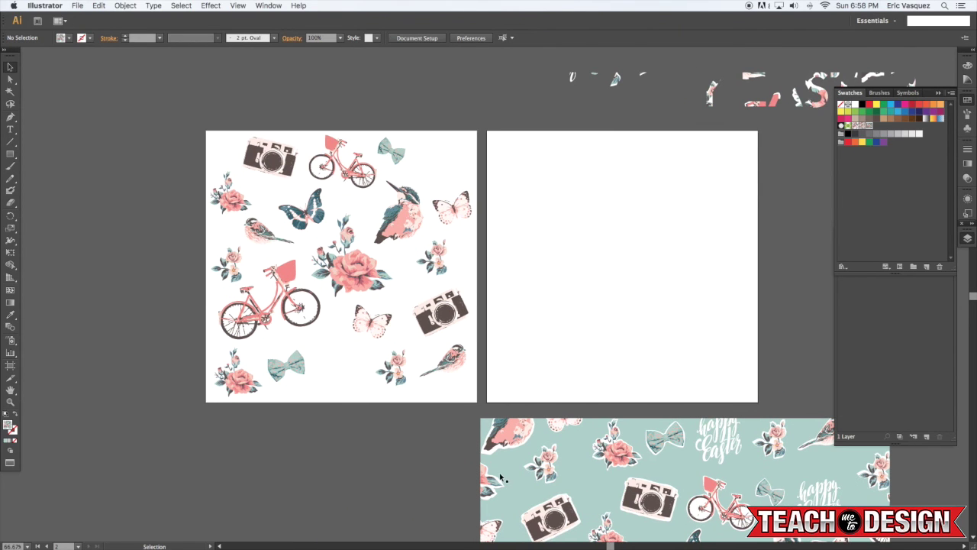
left_click_drag(506, 335, 429, 228)
left_click_drag(582, 374, 458, 235)
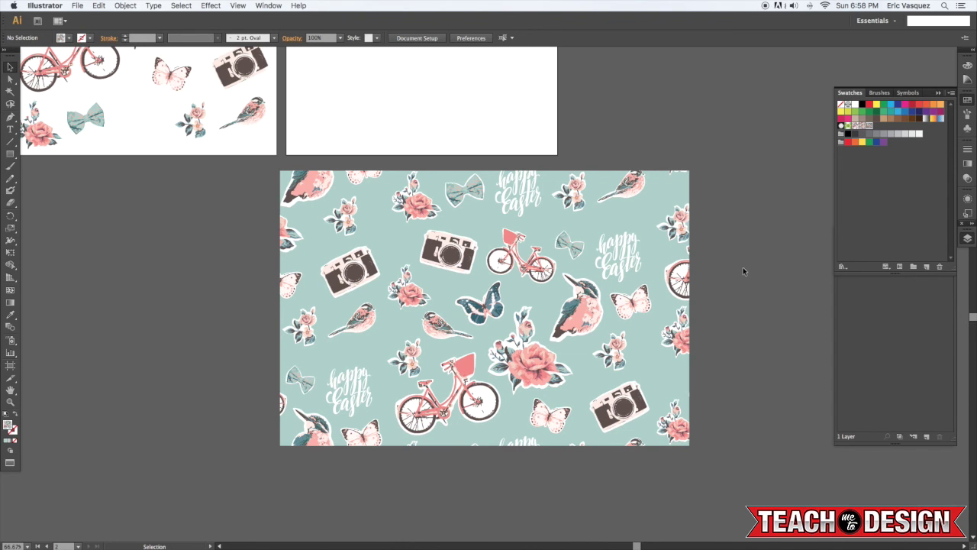
scroll(744, 256, "left", 1)
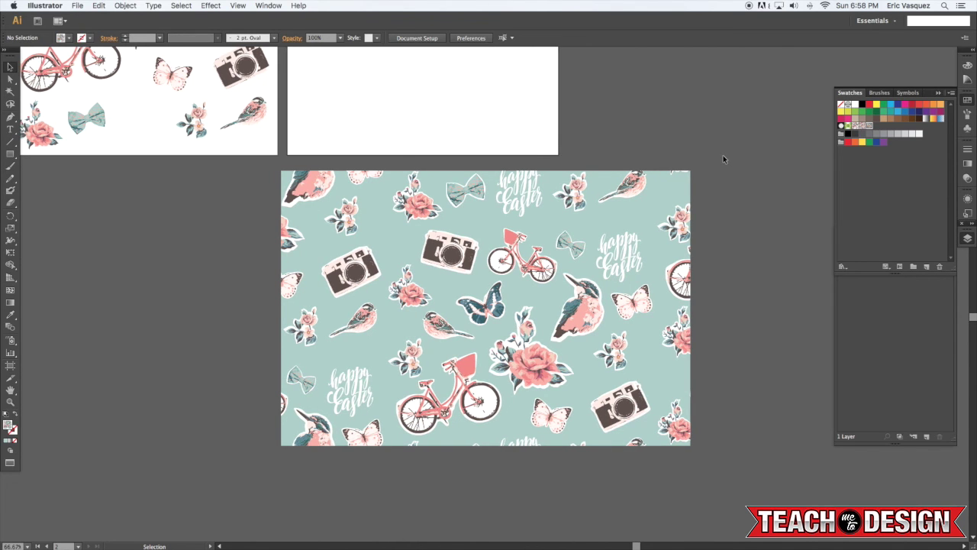